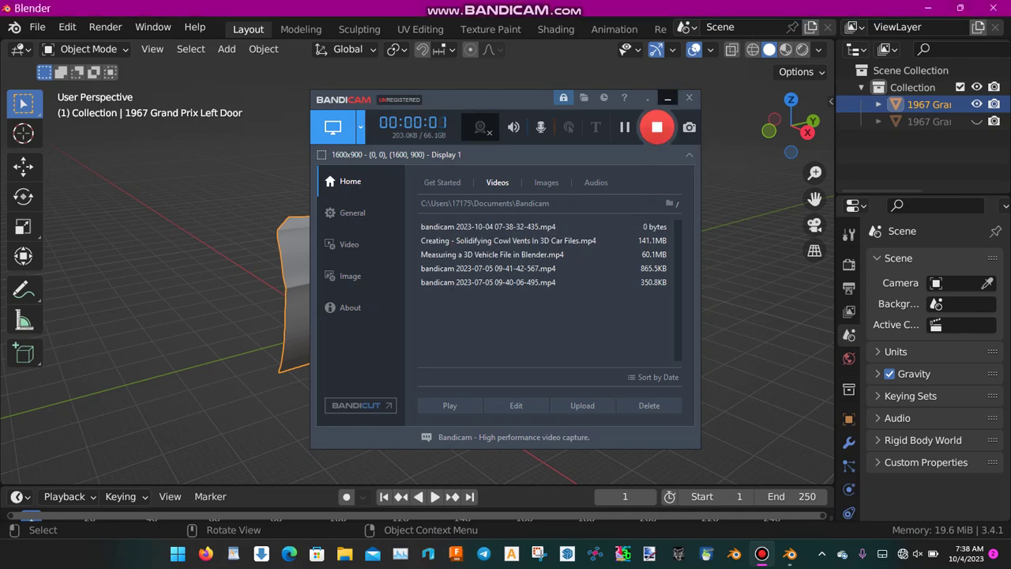
click(668, 98)
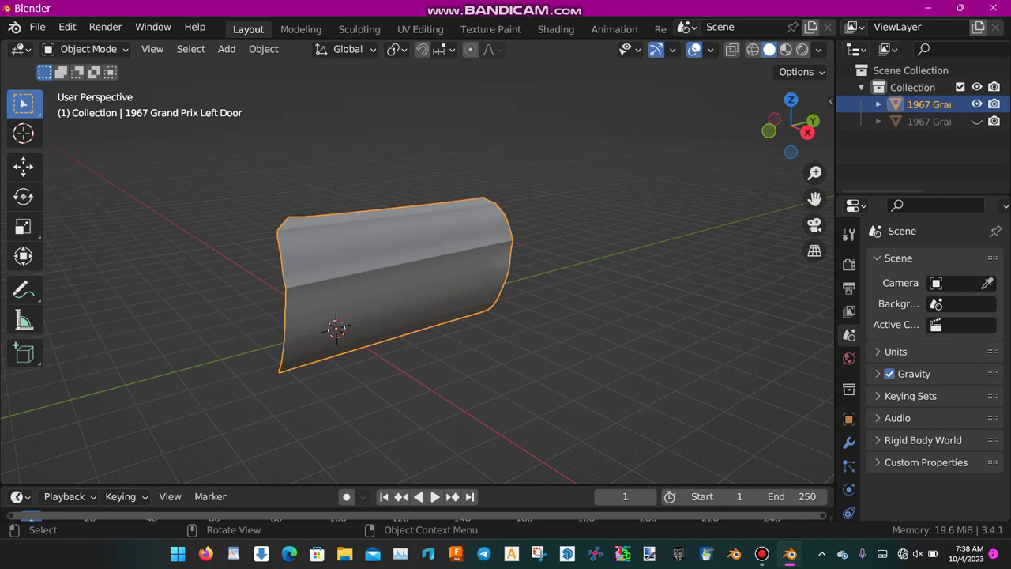
key(XF86AudioRaiseVolume)
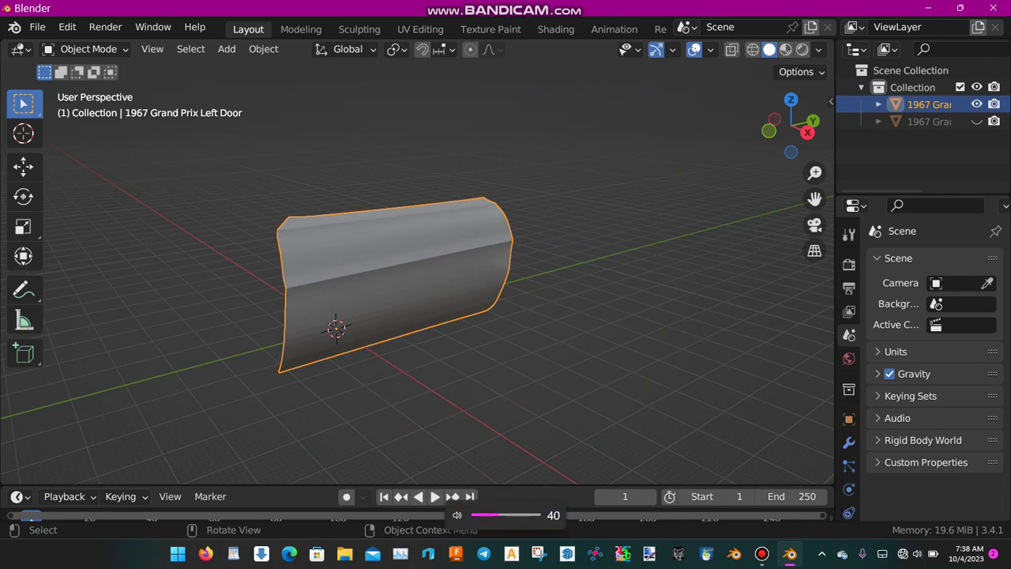
key(XF86AudioRaiseVolume)
key(XF86AudioRaiseVolume)
key(XF86AudioRaiseVolume)
key(XF86AudioRaiseVolume)
key(XF86AudioRaiseVolume)
key(XF86AudioRaiseVolume)
key(XF86AudioRaiseVolume)
key(XF86AudioRaiseVolume)
key(XF86AudioRaiseVolume)
key(XF86AudioRaiseVolume)
key(XF86AudioRaiseVolume)
key(XF86AudioRaiseVolume)
key(XF86AudioRaiseVolume)
key(XF86AudioRaiseVolume)
key(XF86AudioRaiseVolume)
key(XF86AudioRaiseVolume)
key(XF86AudioRaiseVolume)
key(XF86AudioRaiseVolume)
key(XF86AudioRaiseVolume)
key(XF86AudioRaiseVolume)
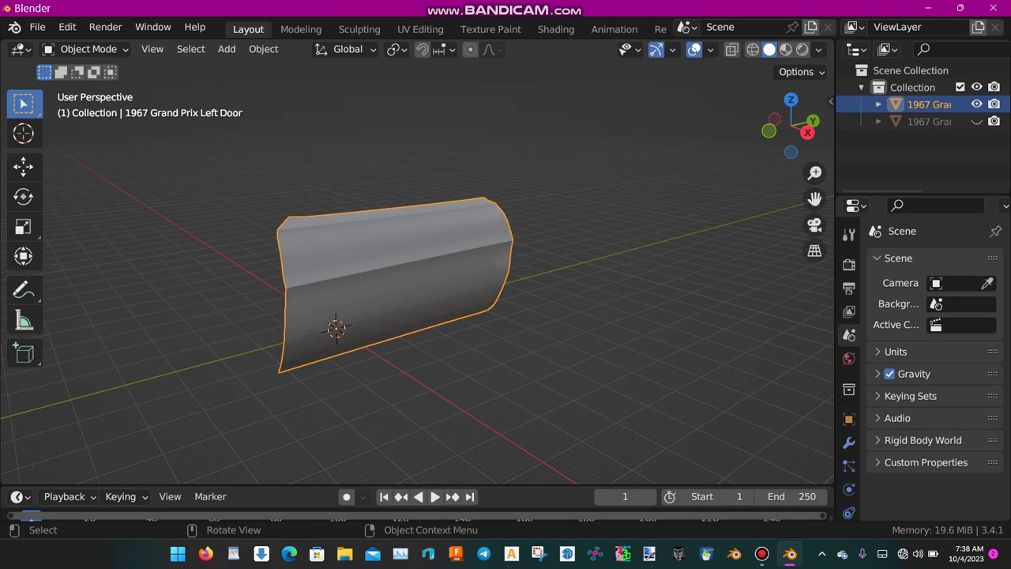
key(XF86AudioRaiseVolume)
- Enter Edit Mode on the left door and convert all of its triangles to quads
middle_drag(418, 317, 483, 334)
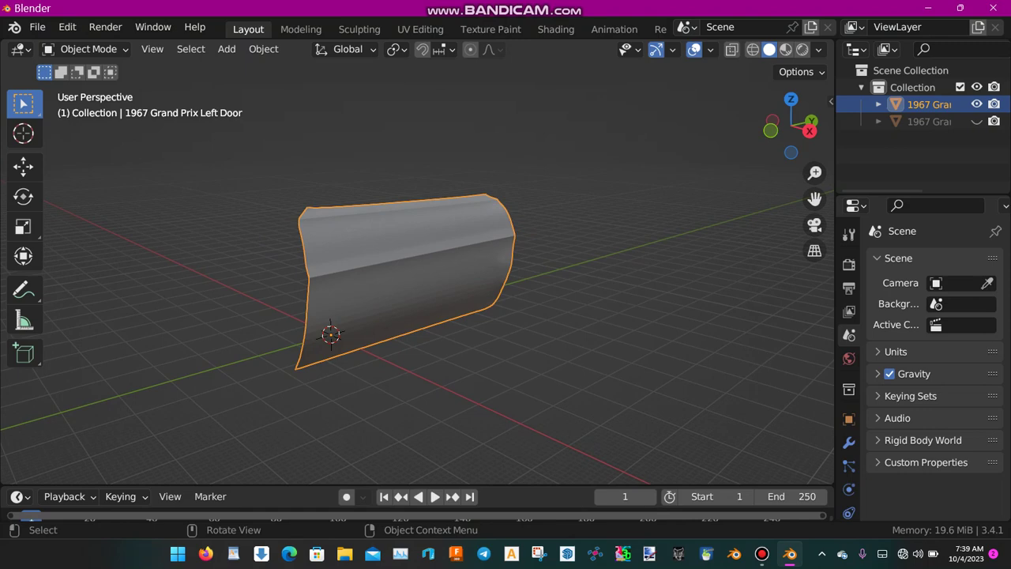
mouse_move(419, 285)
middle_down()
mouse_move(545, 290)
mouse_move(411, 286)
mouse_move(475, 287)
mouse_move(423, 287)
middle_up()
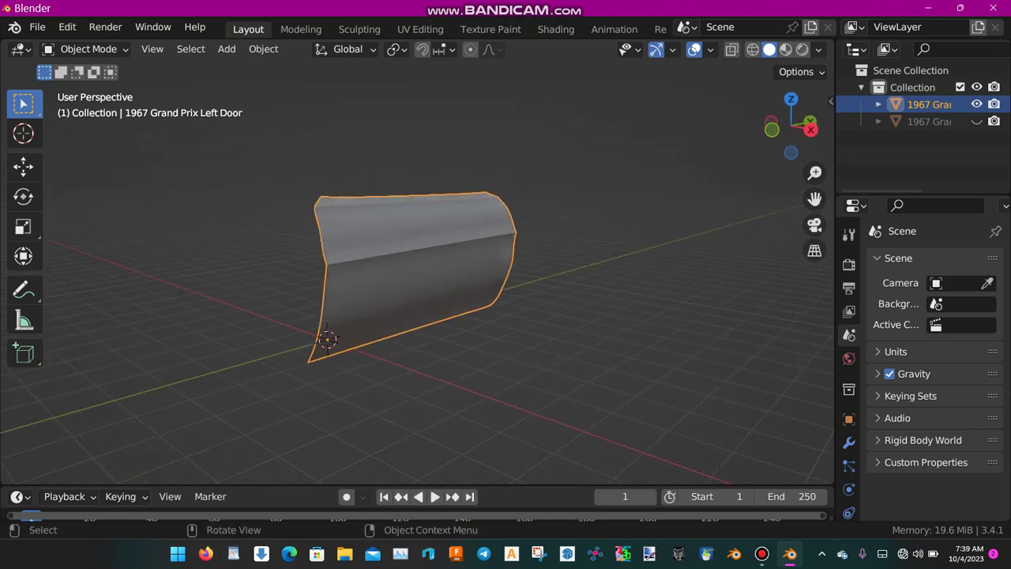
key(alt+a)
key(a)
key(Tab)
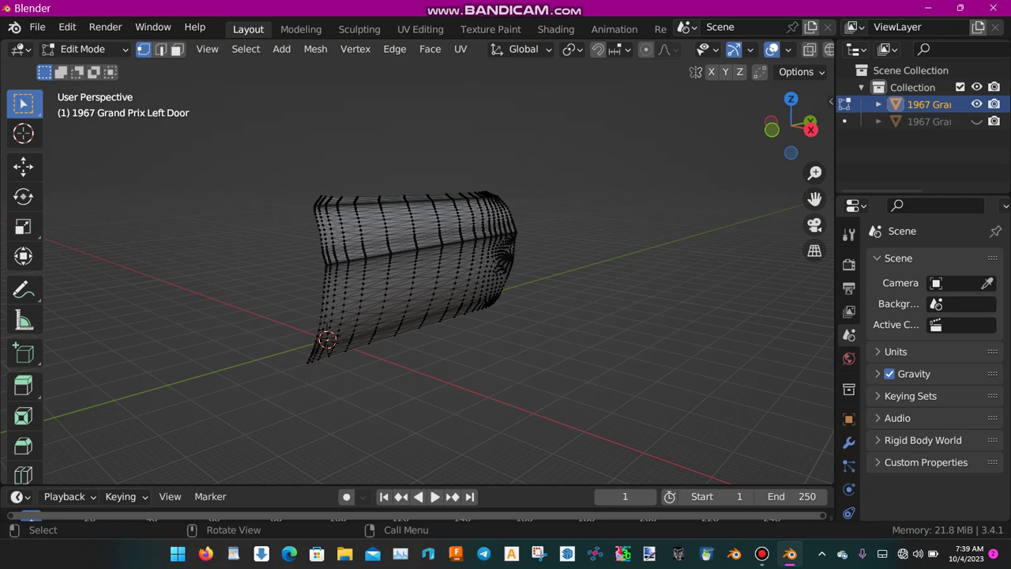
key(a)
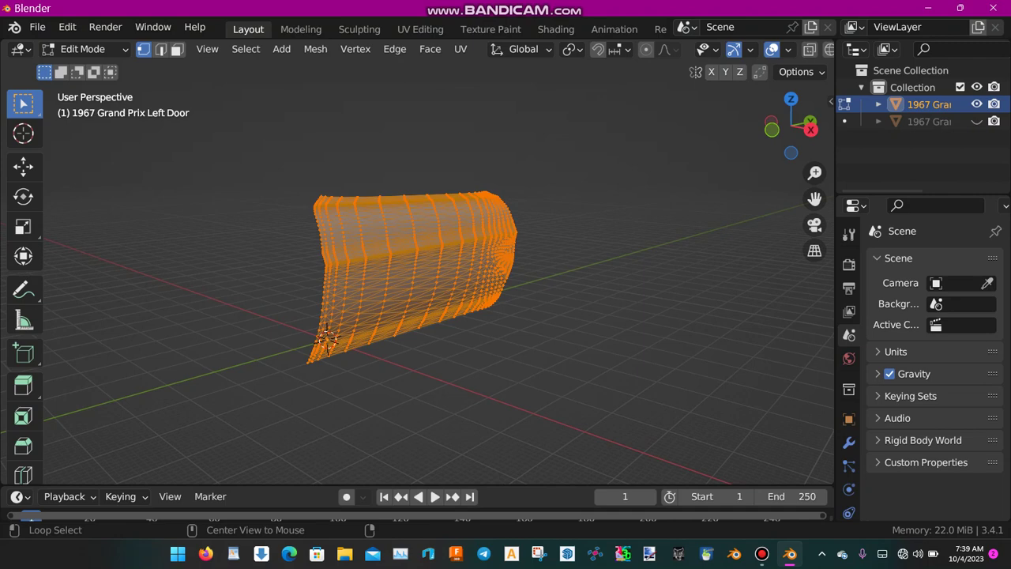
key(alt+j)
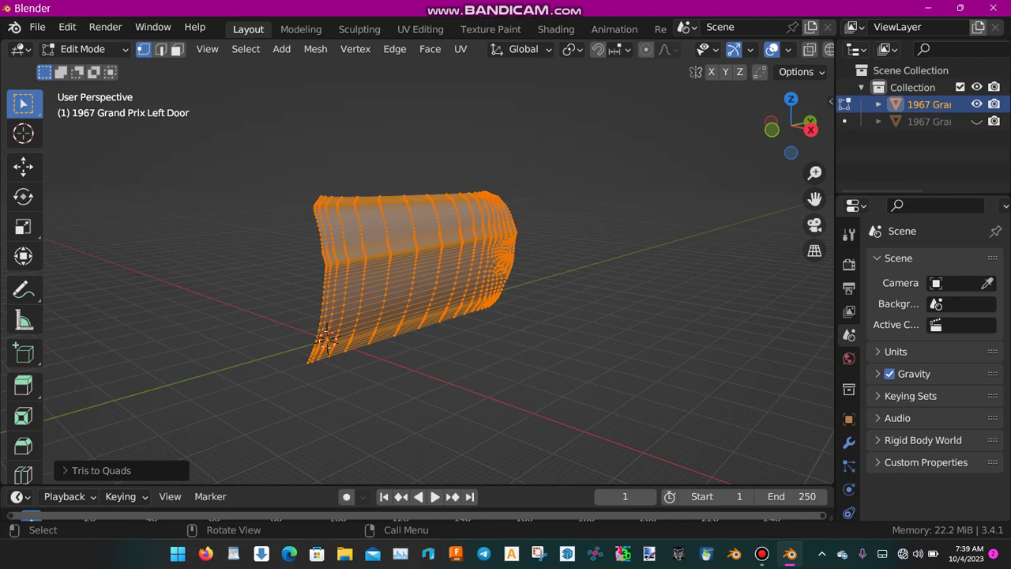
- Examine the door panel's curved profile from the back view and at an angle
middle_drag(554, 316, 379, 365)
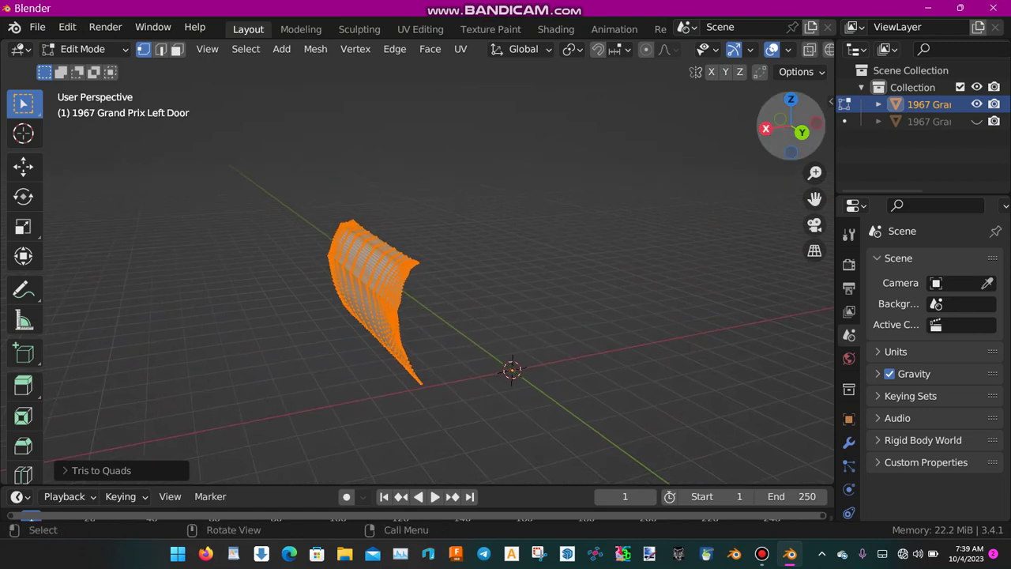
click(802, 132)
scroll(417, 272, up, 5)
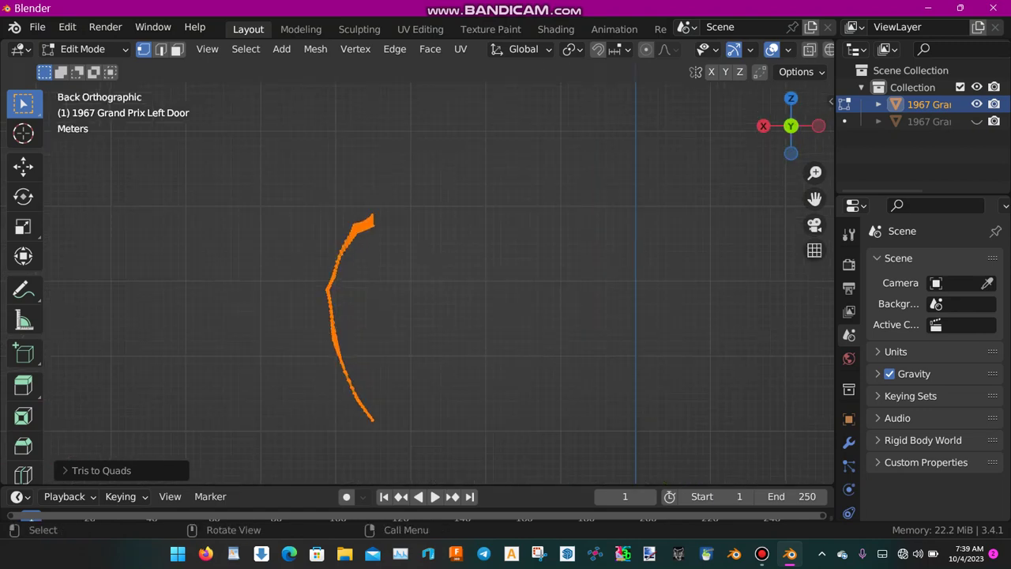
scroll(418, 273, down, 3)
scroll(415, 272, up, 2)
middle_drag(414, 273, 446, 279)
scroll(439, 291, down, 1)
scroll(460, 292, up, 1)
scroll(460, 293, down, 2)
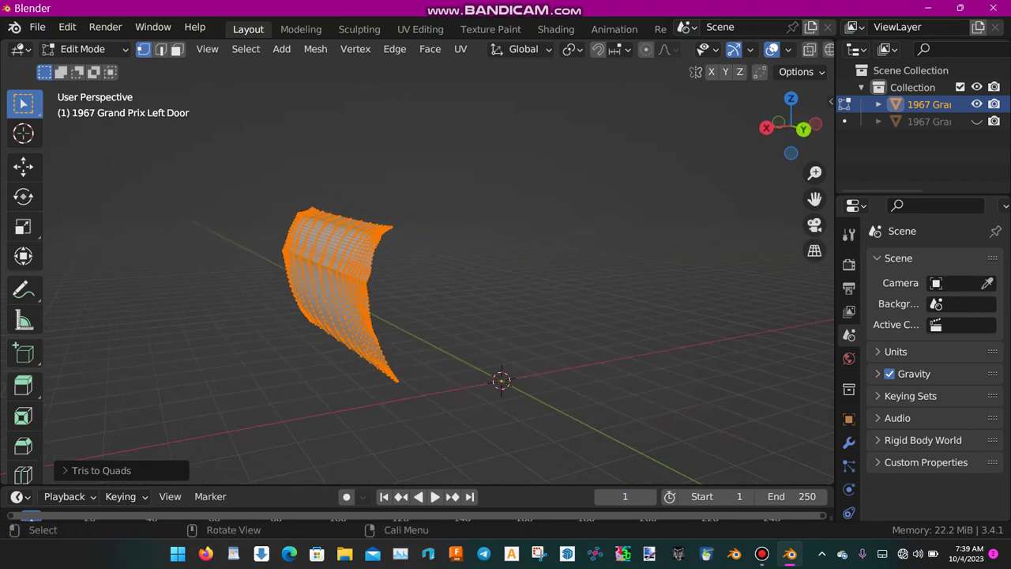
- Extrude the entire door mesh by -1.8 m along the global X axis
key(g)
key(z)
key(z)
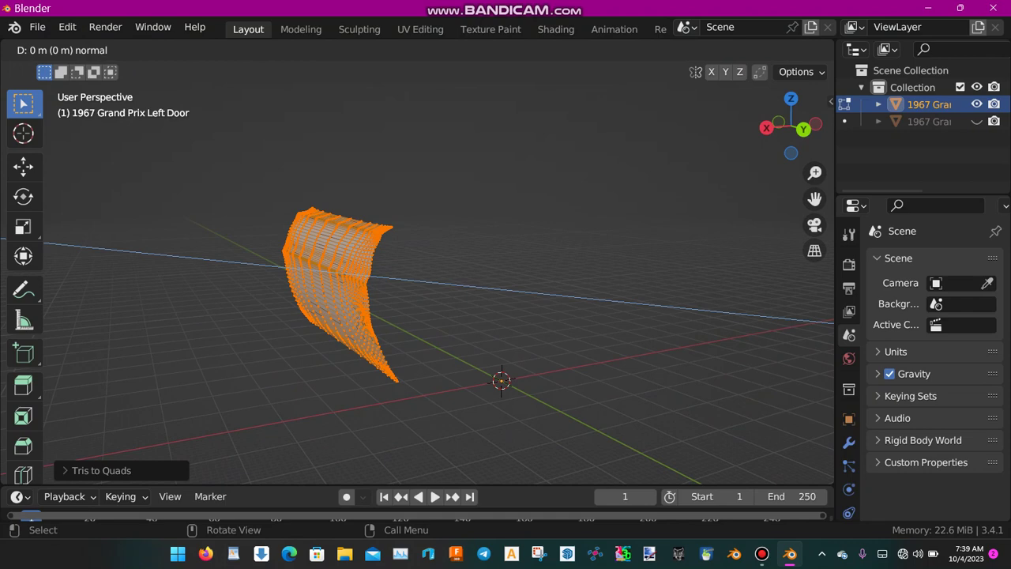
key(x)
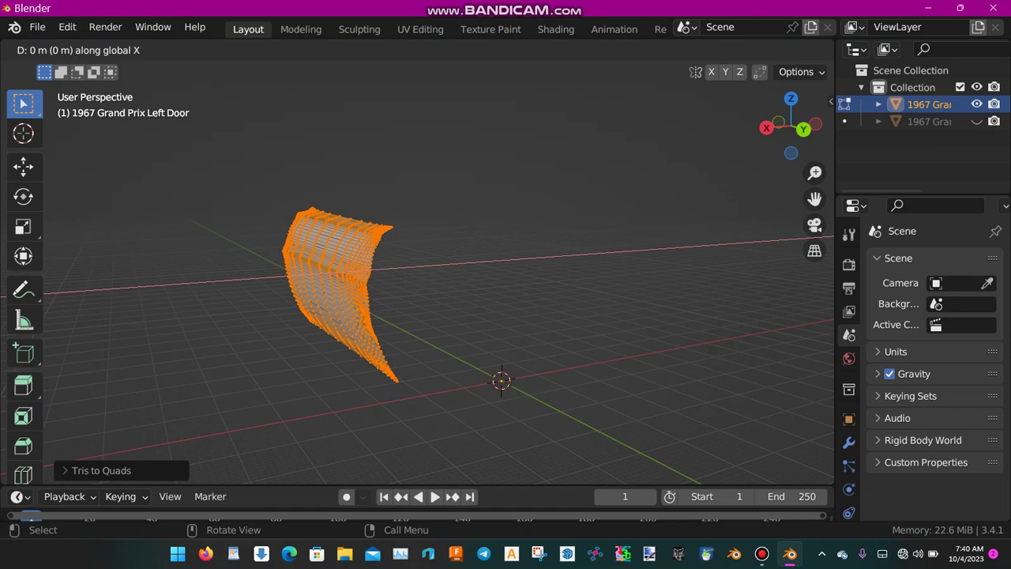
text(-(1.)
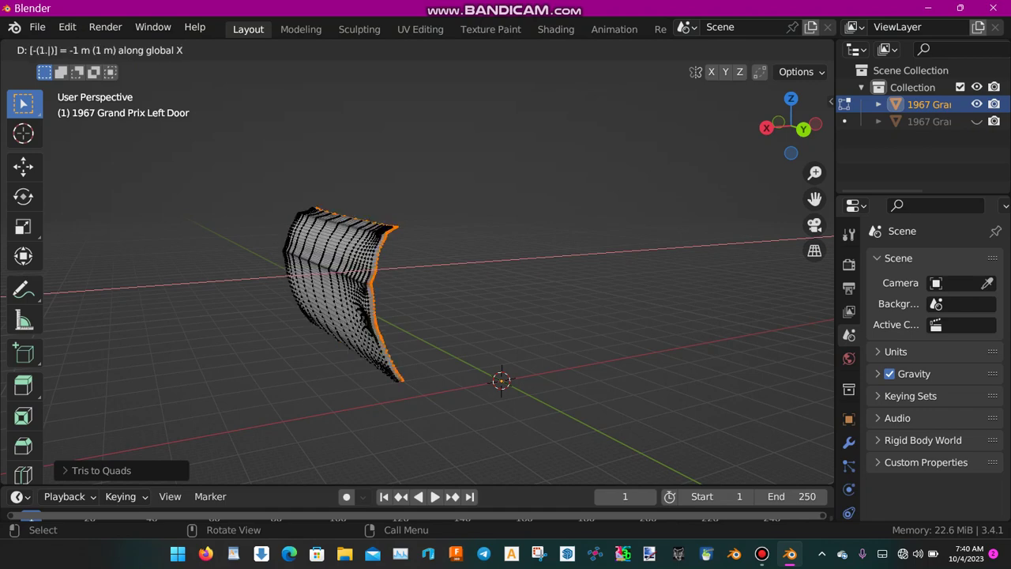
text(8)
key(Return)
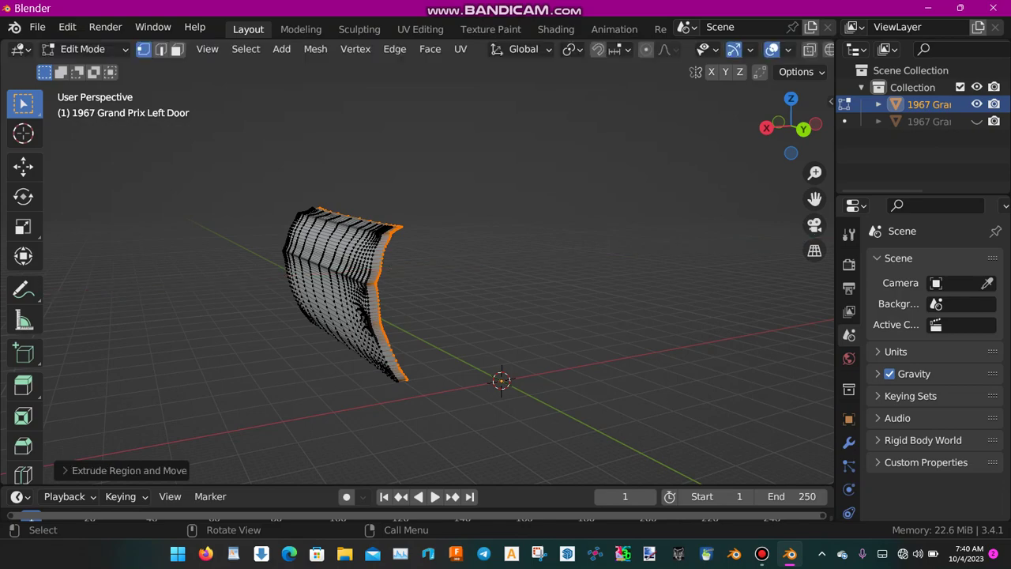
- Recalculate the normals of the whole door mesh to face outside
mouse_move(505, 316)
middle_down()
mouse_move(703, 317)
mouse_move(501, 316)
mouse_move(625, 320)
mouse_move(509, 332)
mouse_move(512, 313)
middle_up()
scroll(506, 316, up, 1)
scroll(506, 316, down, 1)
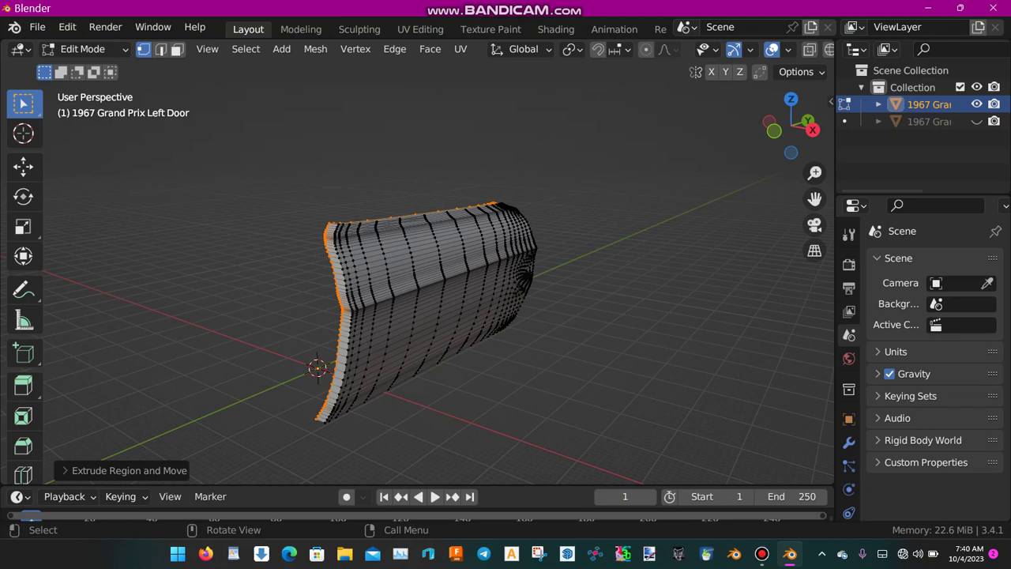
key(a)
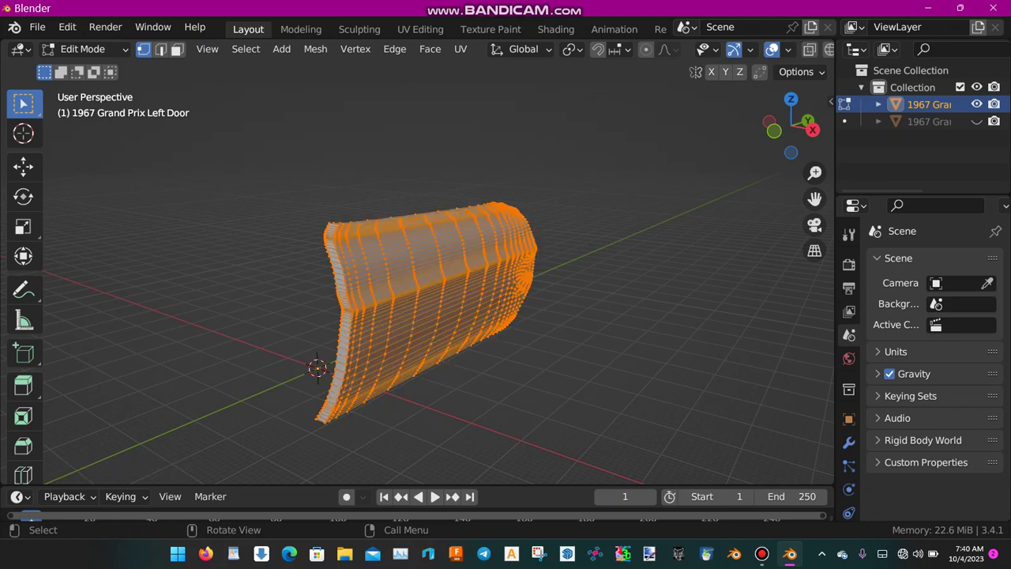
key(shift+n)
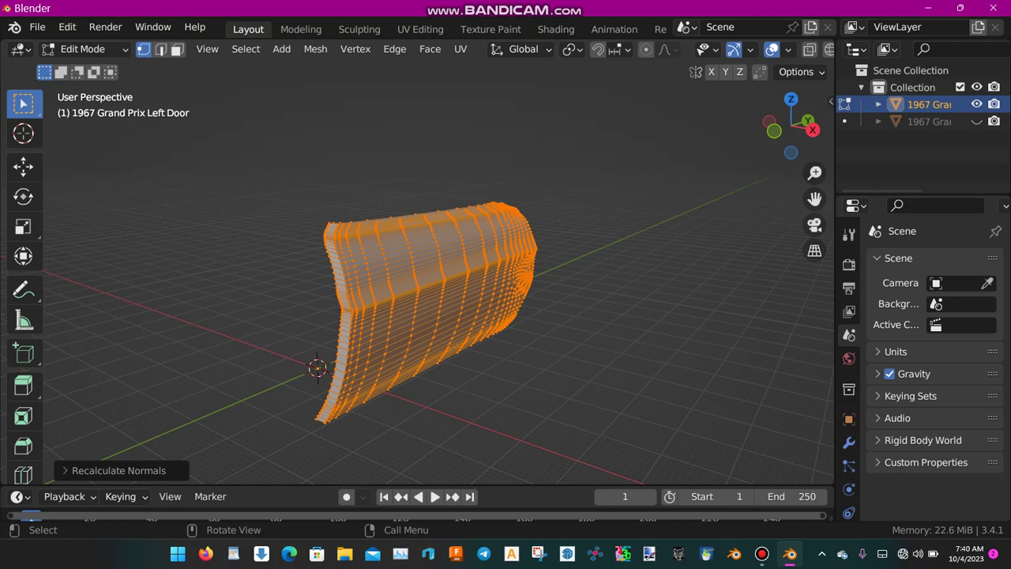
- Measure the extruded door's thickness across its edge faces in the front orthographic view, with nothing selected in the mesh
middle_drag(505, 316, 399, 315)
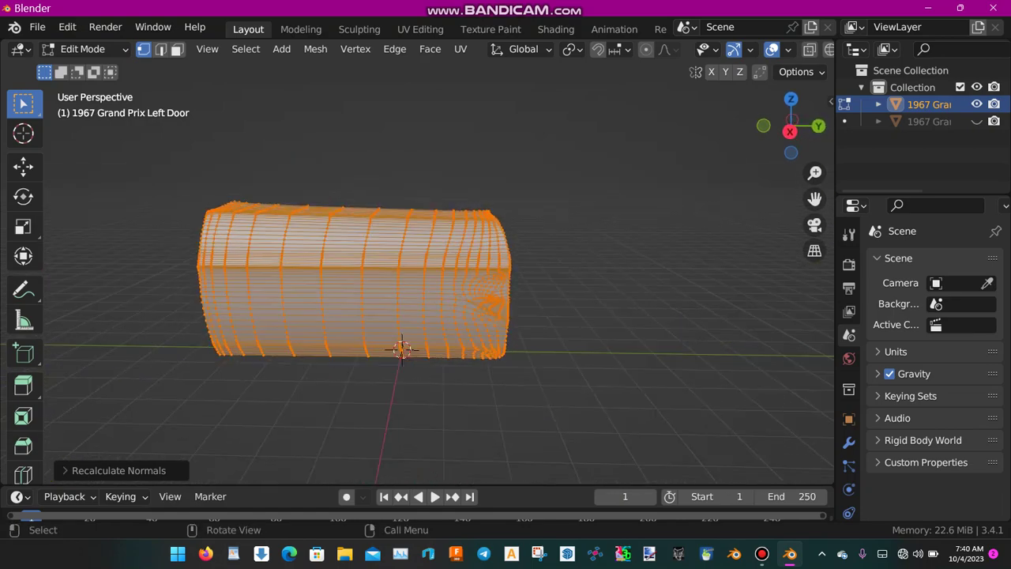
middle_drag(497, 311, 723, 310)
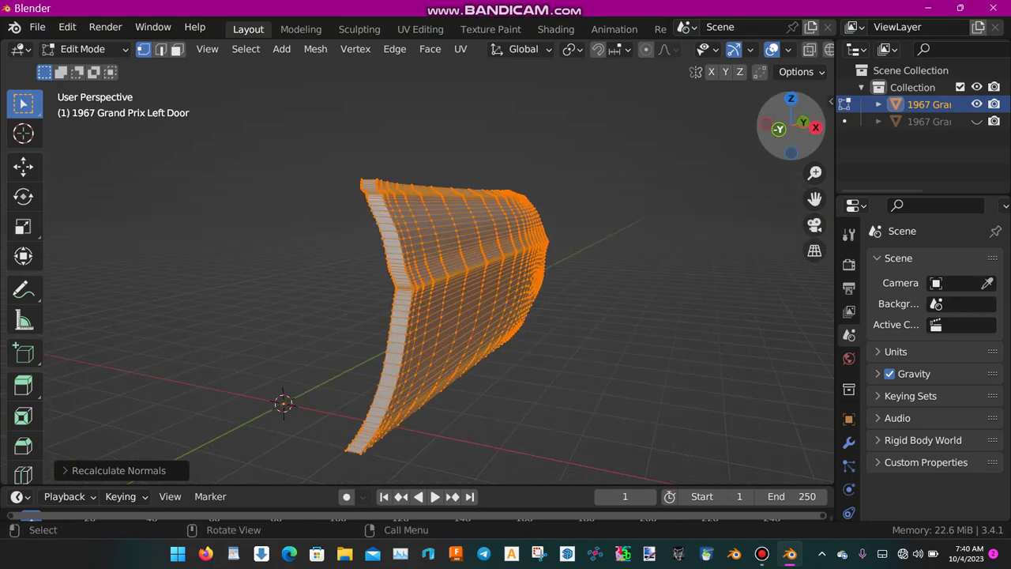
click(779, 129)
key(alt+a)
scroll(417, 272, up, 6)
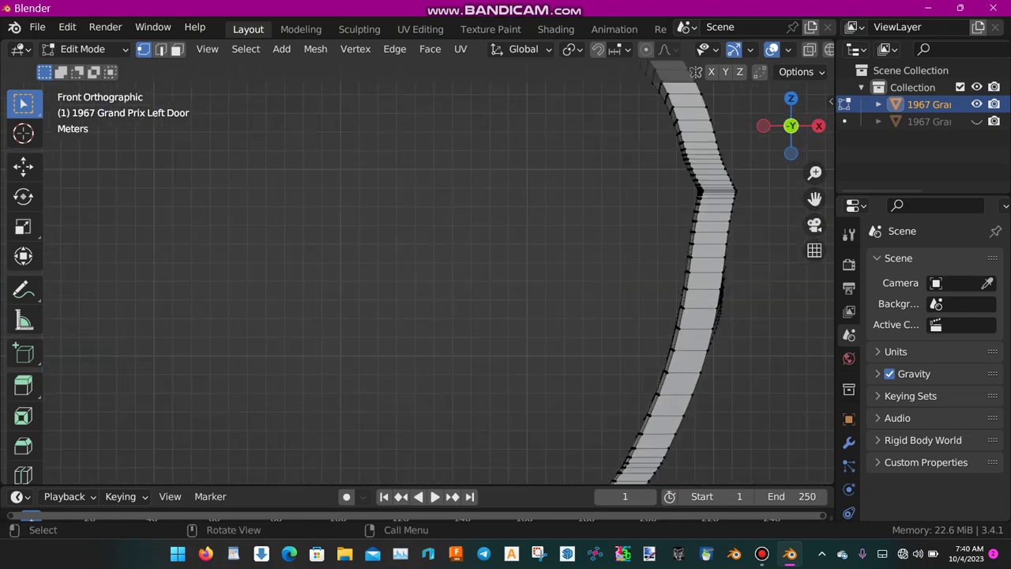
shift+middle_drag(700, 269, 373, 309)
scroll(417, 272, up, 3)
scroll(418, 272, up, 2)
scroll(417, 272, up, 1)
shift+middle_drag(474, 285, 416, 291)
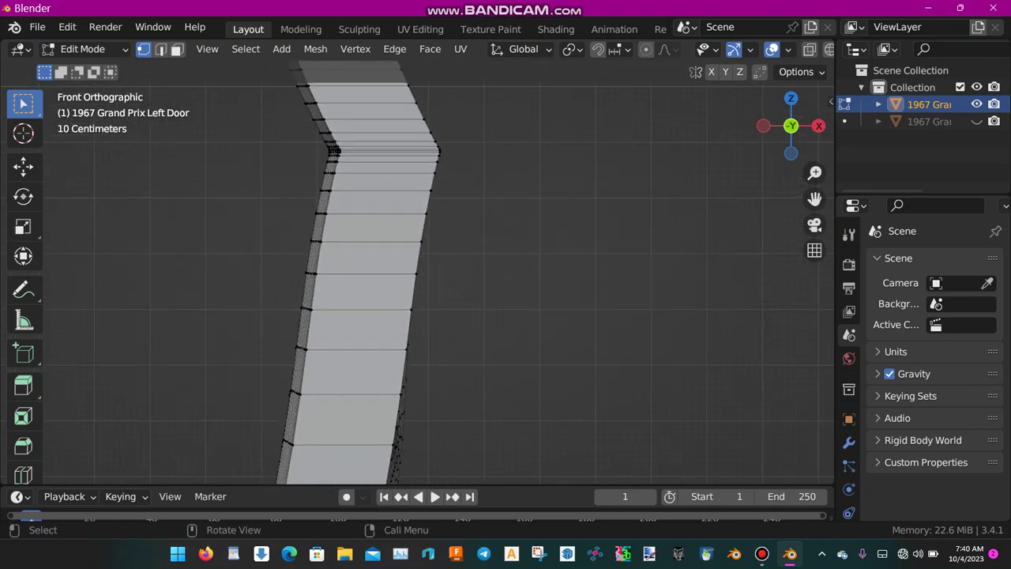
scroll(417, 272, up, 3)
click(23, 320)
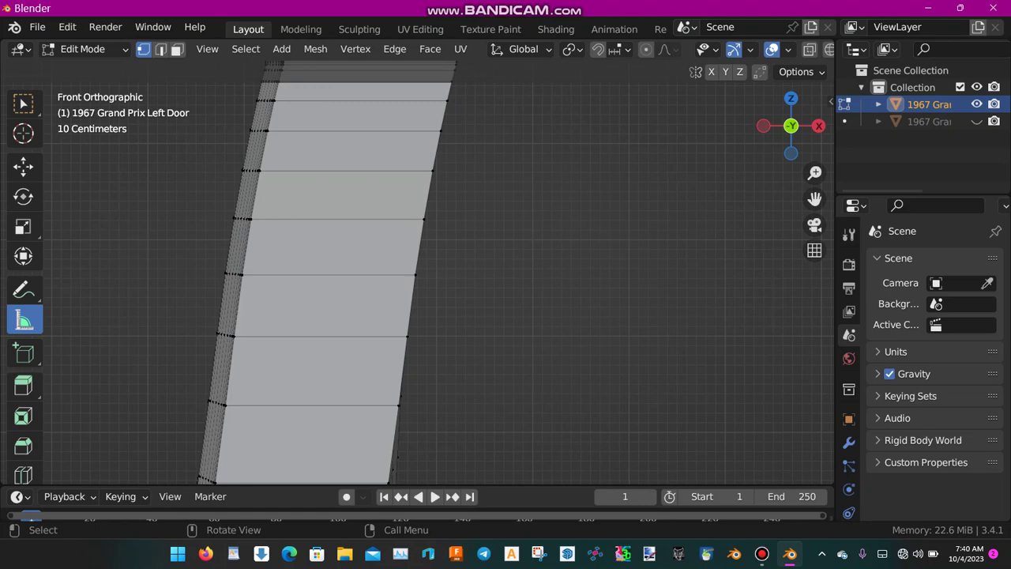
drag(242, 275, 416, 275)
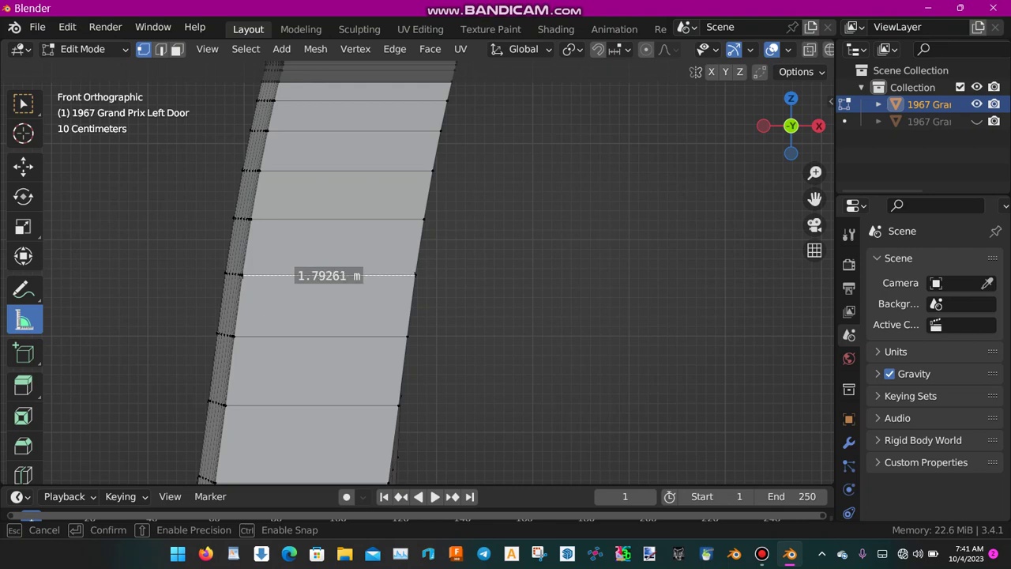
mouse_move(415, 275)
mouse_down()
mouse_move(366, 275)
mouse_move(413, 276)
mouse_up()
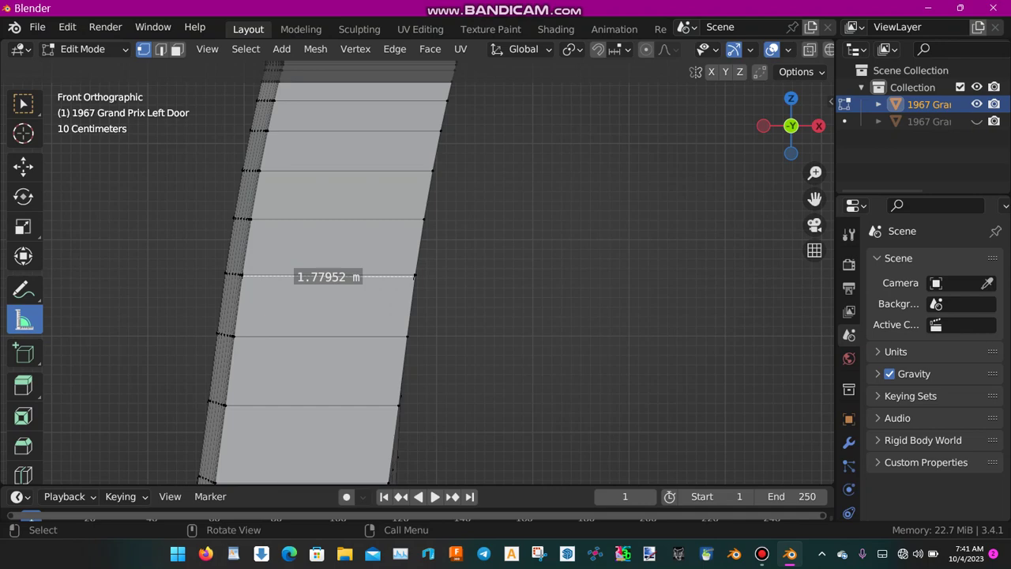
- Inspect the thickened door from several angles and return it to Object Mode
scroll(418, 272, down, 8)
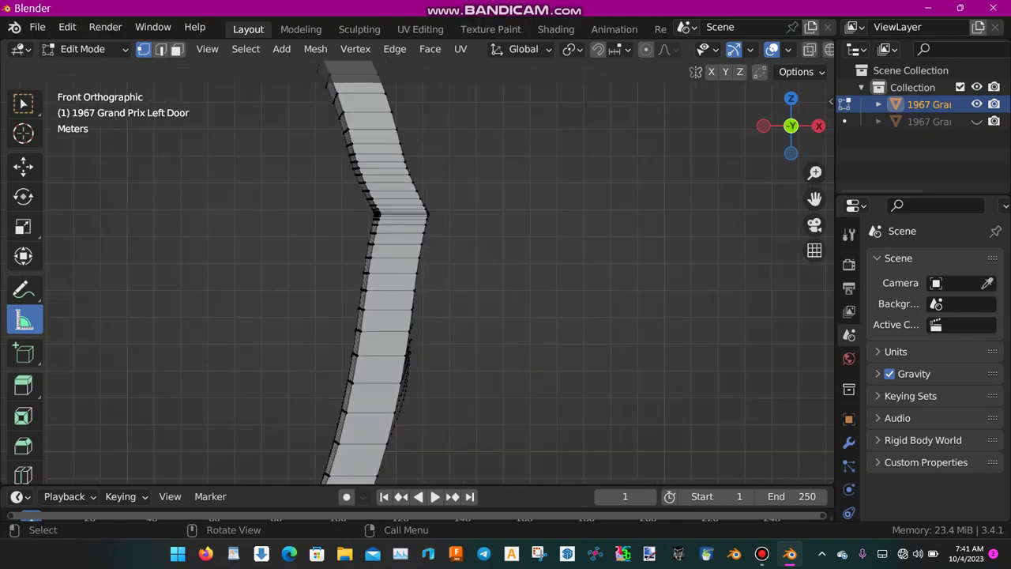
middle_drag(417, 273, 628, 253)
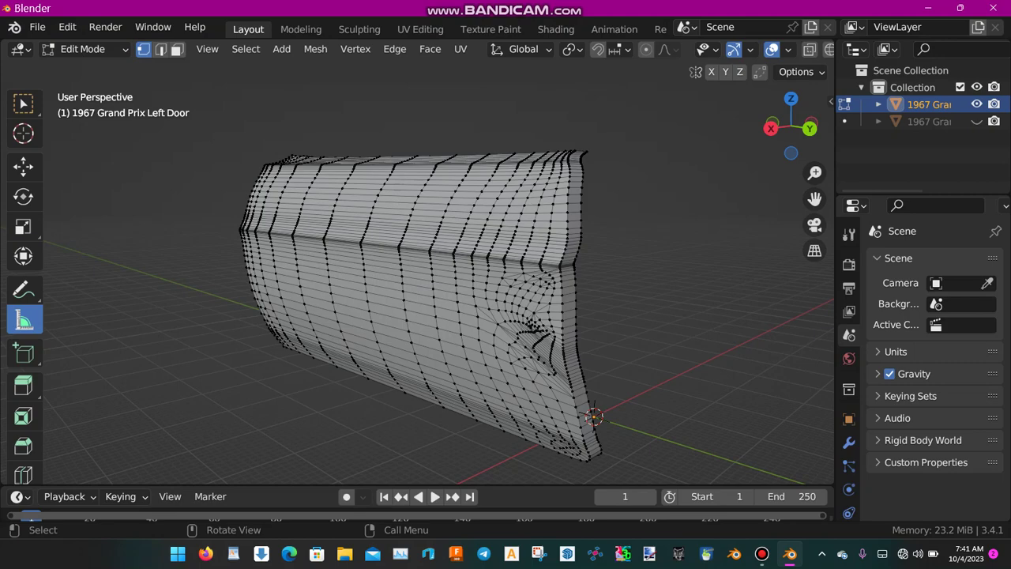
mouse_move(506, 316)
middle_down()
mouse_move(584, 315)
mouse_move(482, 316)
mouse_move(494, 328)
middle_up()
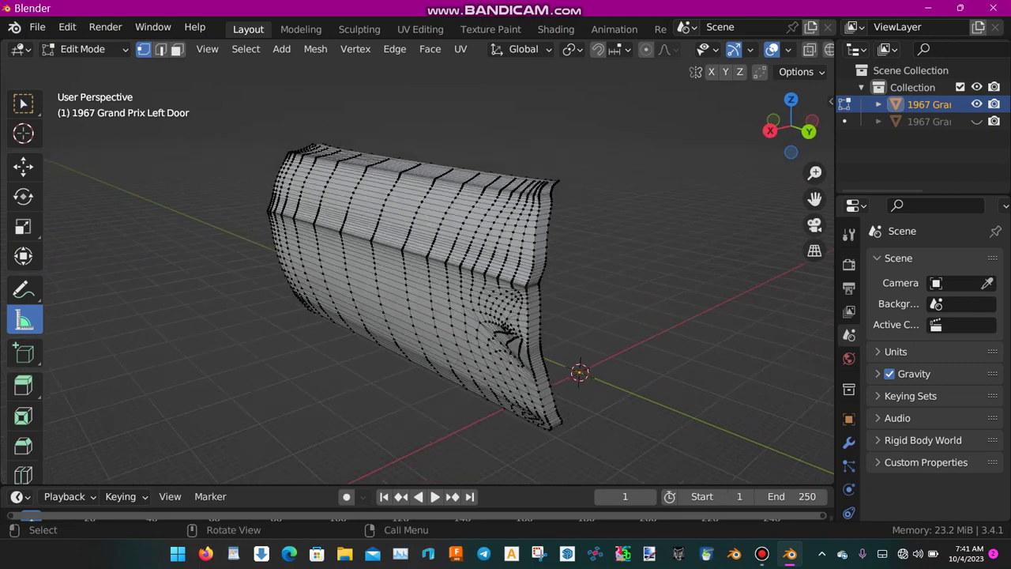
middle_drag(621, 255, 567, 255)
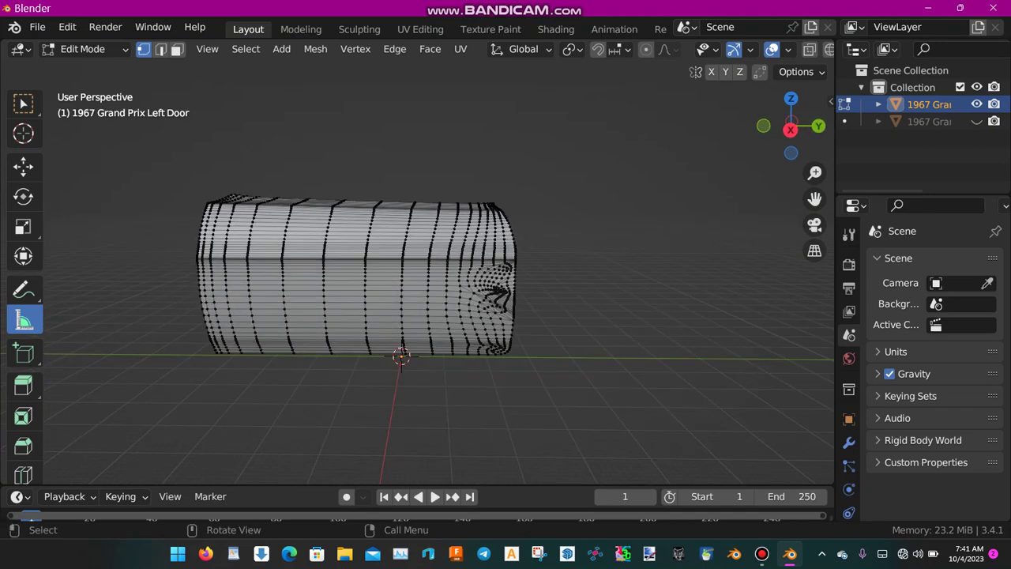
key(Tab)
- Make the hidden second object in the collection visible in the viewport
mouse_move(568, 255)
middle_down()
mouse_move(267, 267)
mouse_move(297, 265)
middle_up()
scroll(466, 257, down, 2)
scroll(267, 266, down, 2)
scroll(506, 284, down, 3)
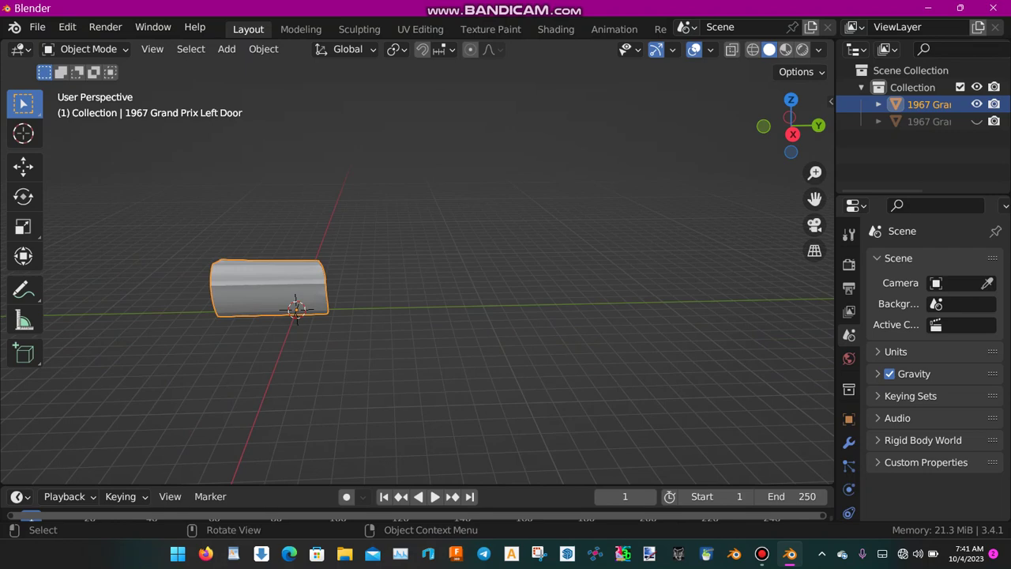
shift+middle_drag(506, 284, 414, 284)
middle_drag(415, 284, 276, 285)
shift+middle_drag(277, 285, 280, 272)
scroll(417, 265, up, 2)
middle_drag(417, 265, 455, 279)
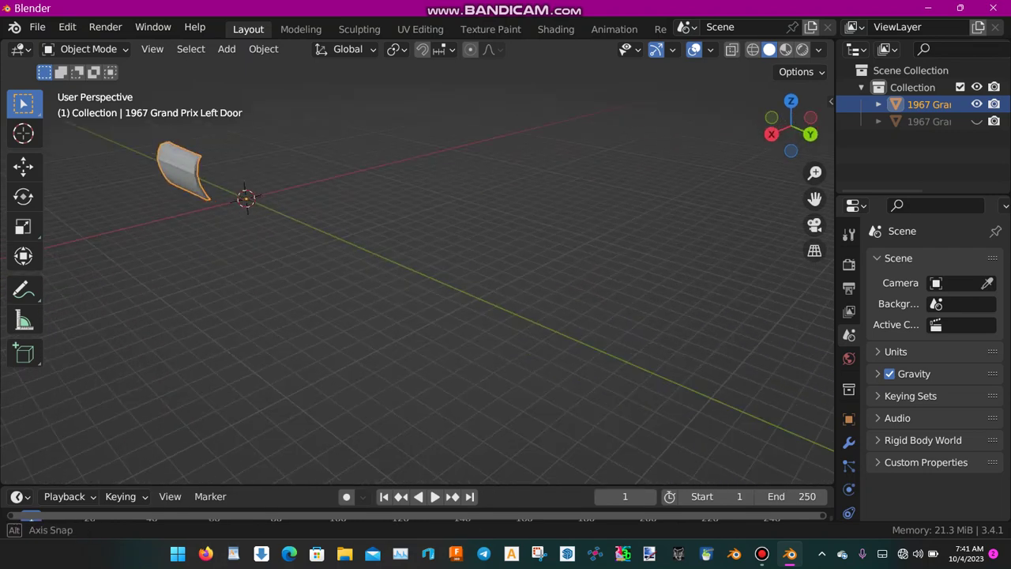
scroll(454, 279, up, 2)
click(977, 121)
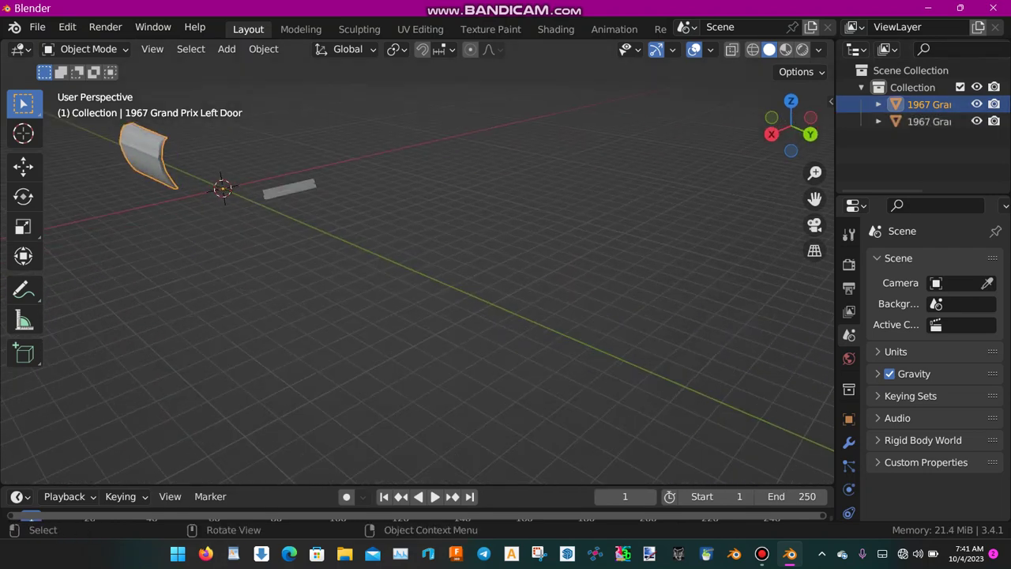
- Deselect the door and select the taillight bezels and lenses object, viewed close up
scroll(417, 281, up, 2)
shift+middle_drag(418, 280, 548, 312)
middle_drag(506, 265, 569, 268)
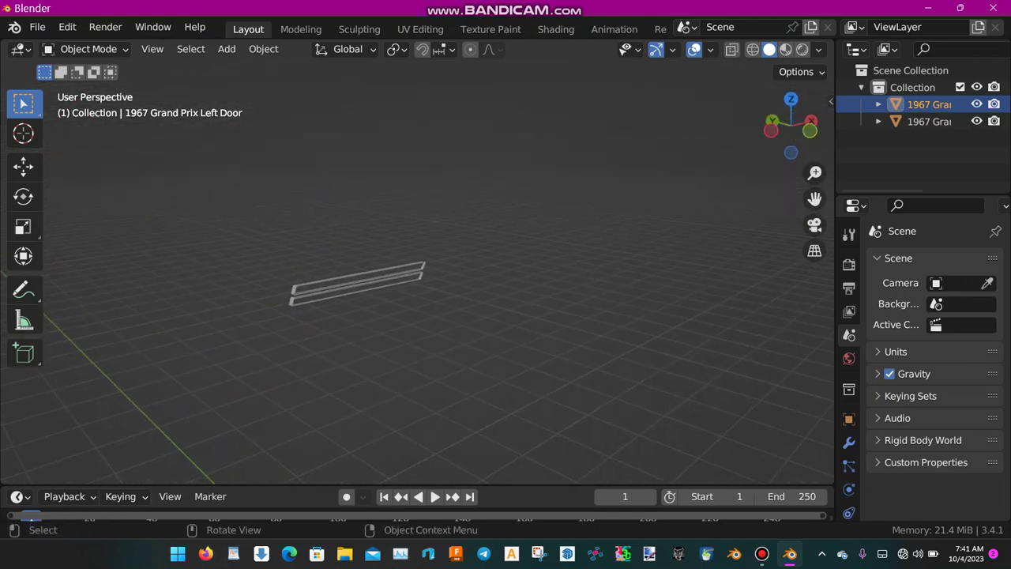
scroll(417, 273, up, 2)
middle_drag(418, 273, 396, 286)
scroll(417, 273, up, 3)
scroll(417, 272, up, 2)
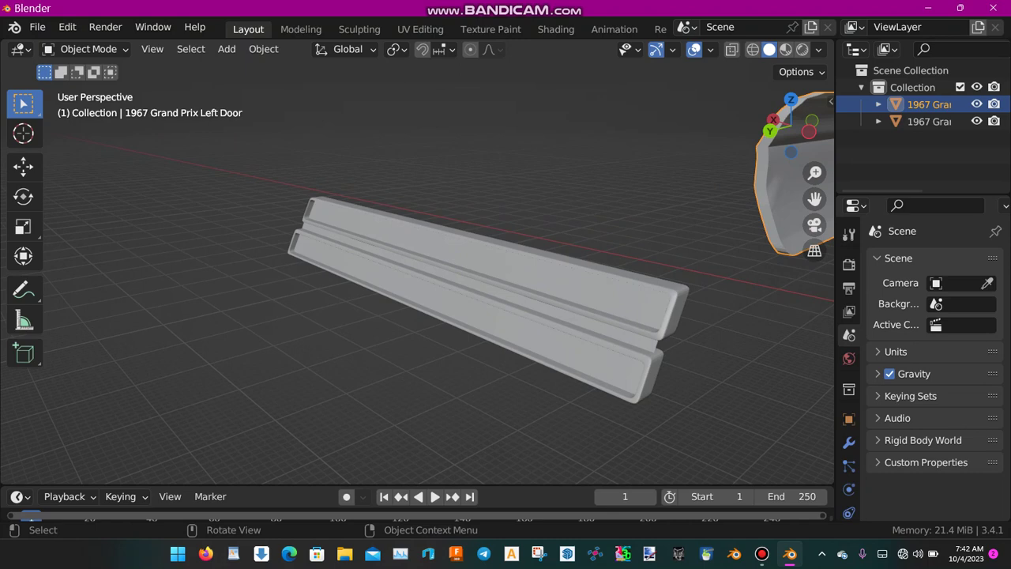
key(alt+a)
click(474, 293)
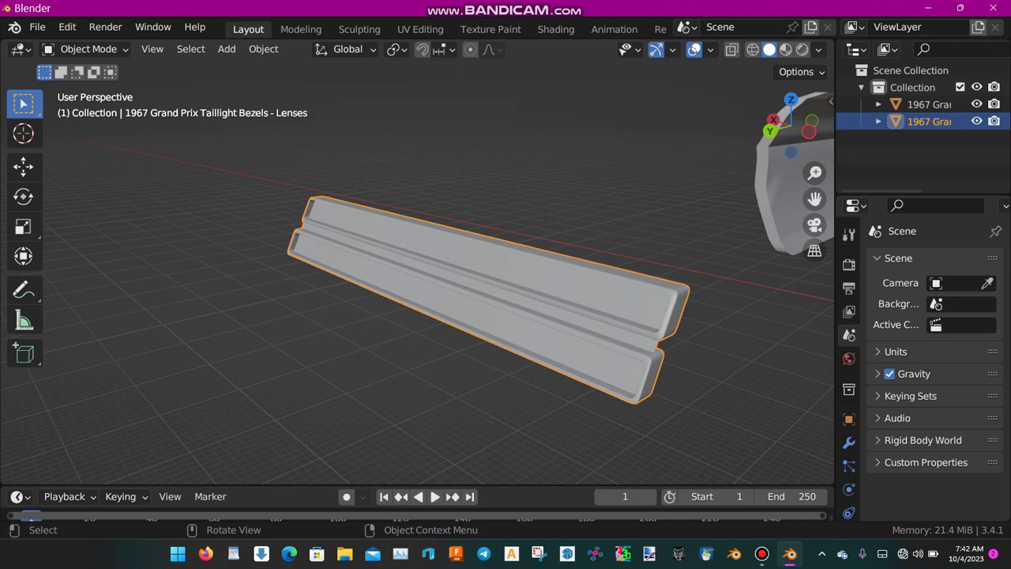
- Separate the taillight bezels and lenses mesh by loose parts and return to Object Mode
key(r)
key(Escape)
key(Tab)
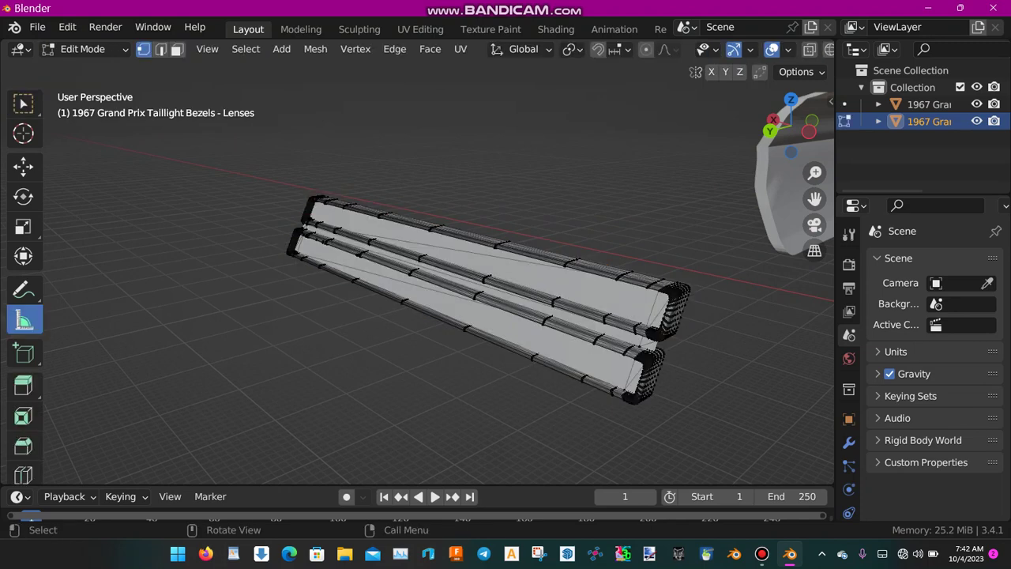
key(p)
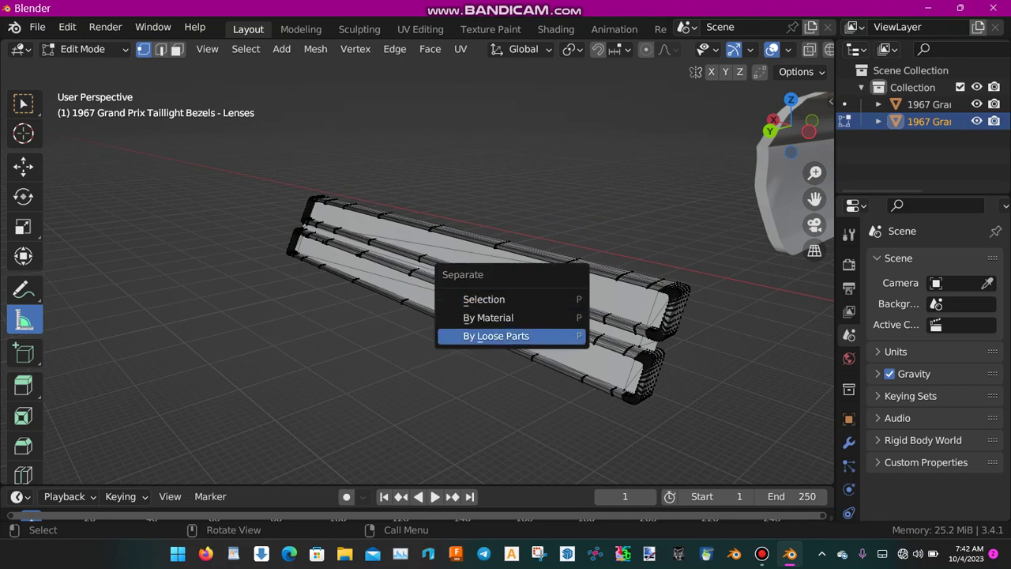
key(Return)
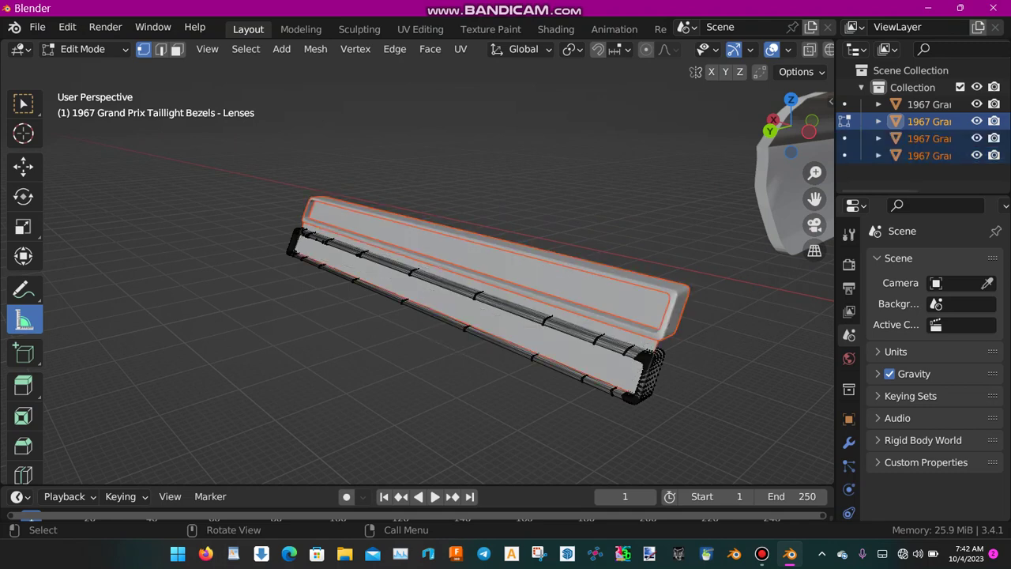
key(Tab)
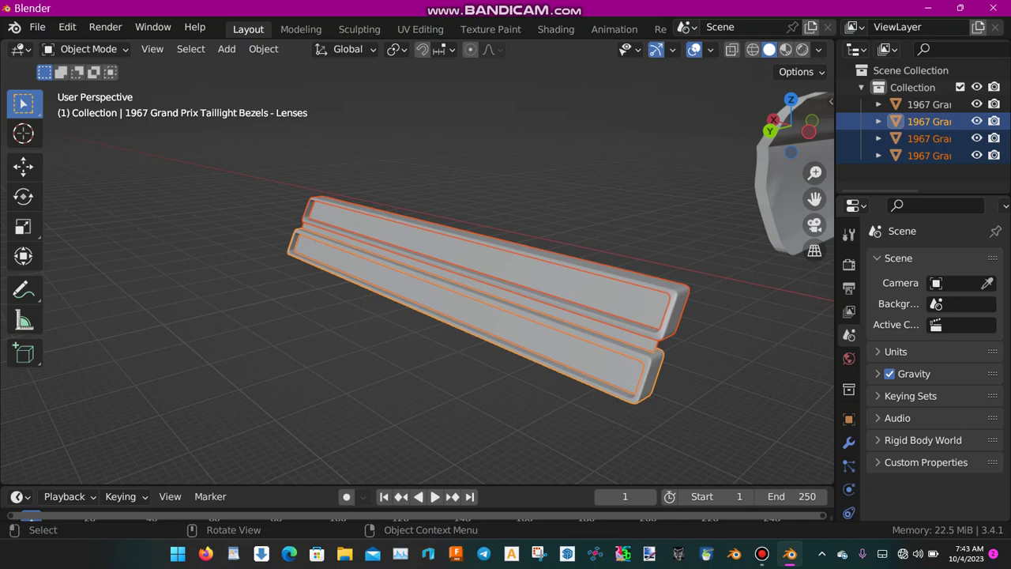
- Select the upper and lower taillight bezels together and hide them, leaving the flat lens panel in view
click(490, 269)
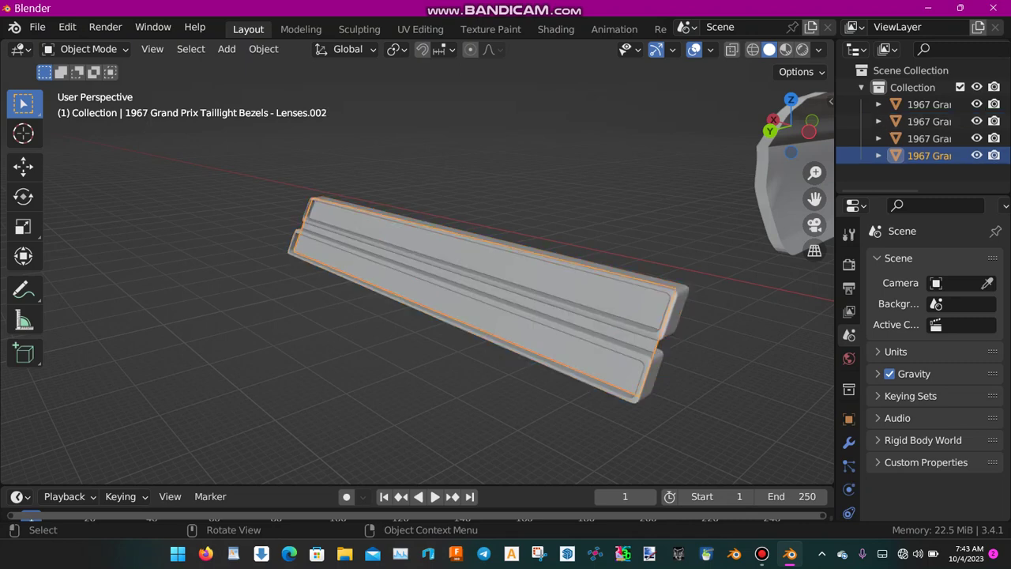
click(490, 260)
shift+click(474, 312)
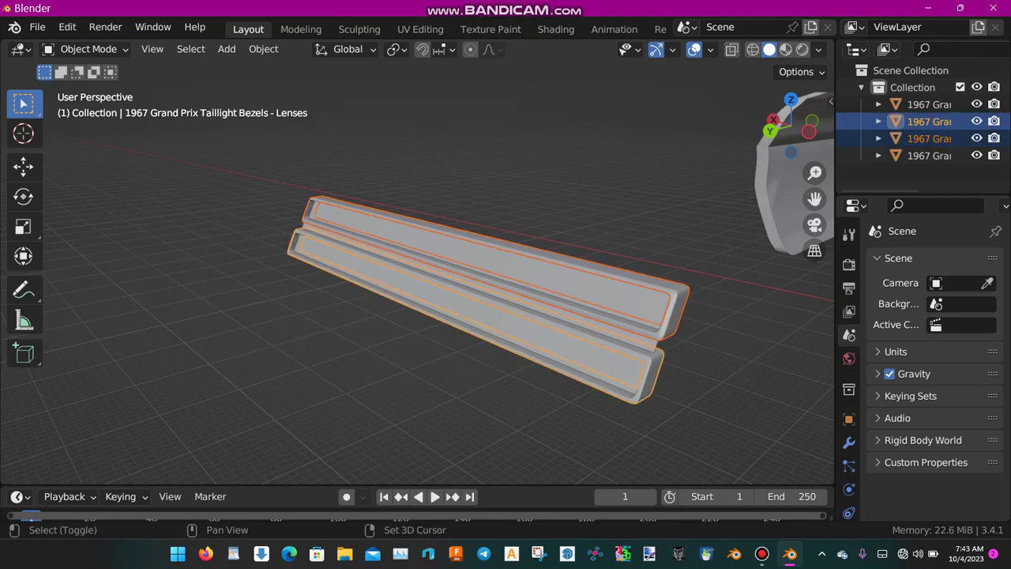
key(h)
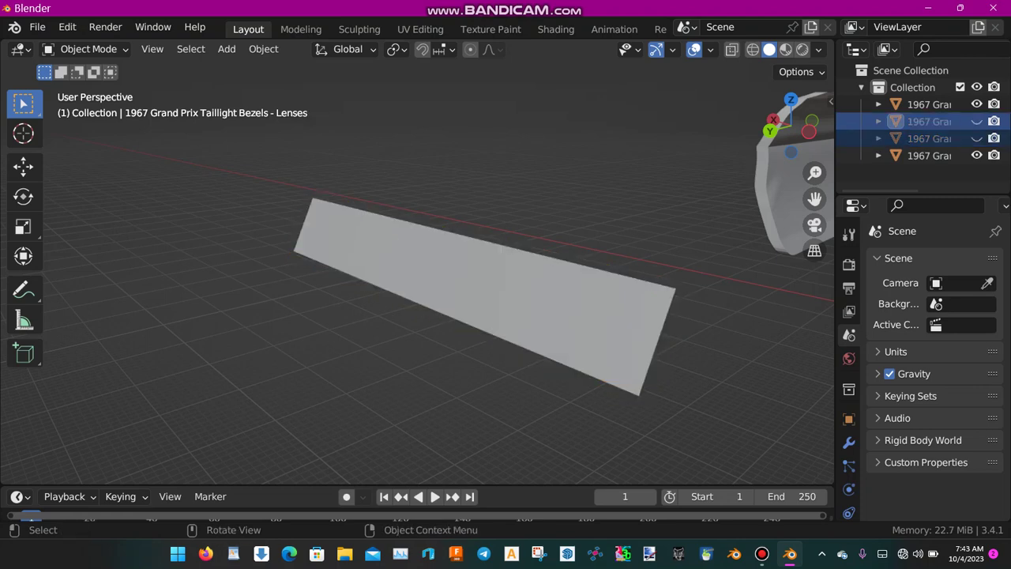
- Open the flat lens panel's mesh in Edit Mode and frame its full length for vertex selection
click(503, 250)
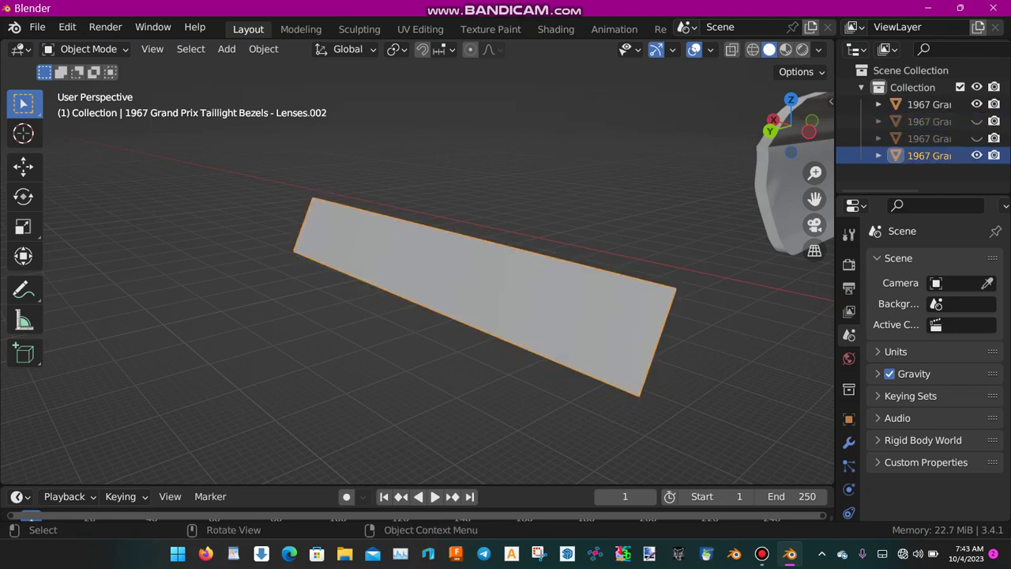
key(Tab)
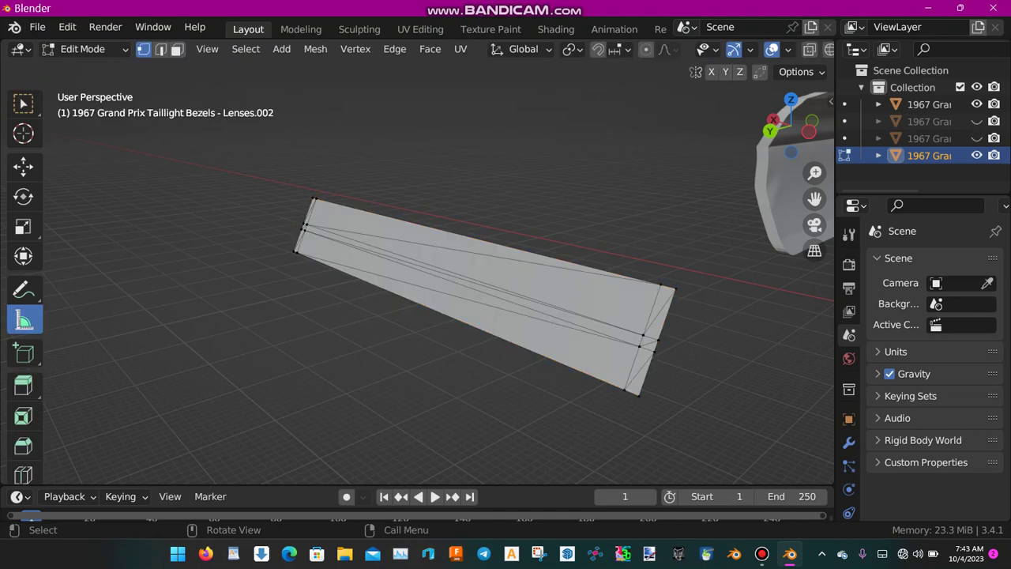
key(a)
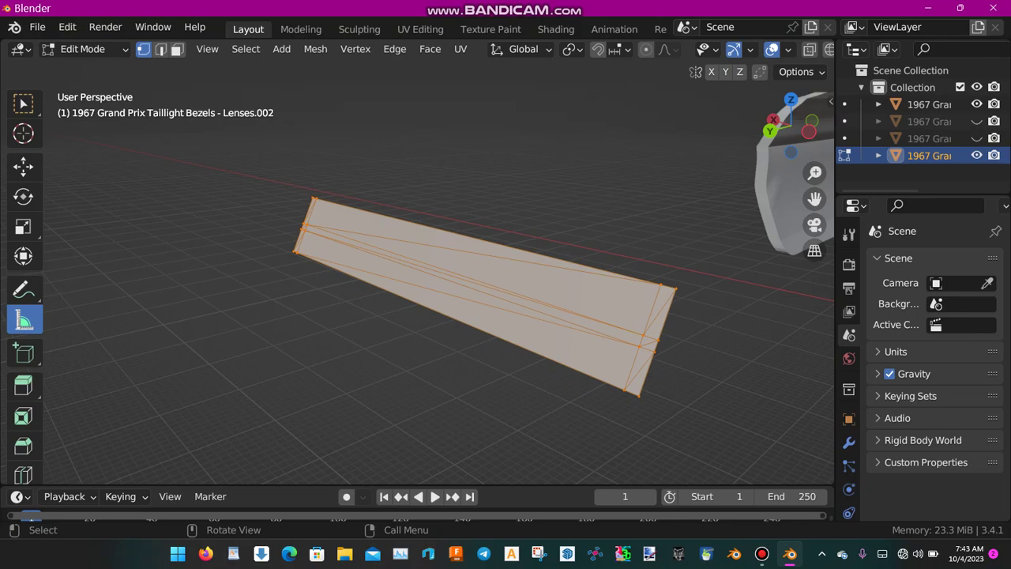
key(alt+a)
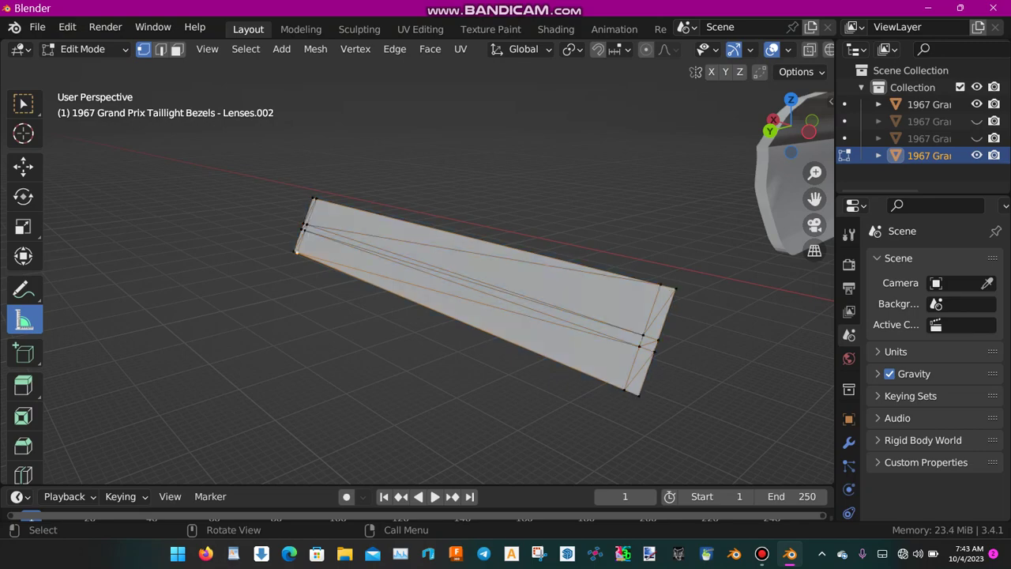
middle_drag(438, 272, 526, 296)
scroll(439, 272, up, 1)
scroll(439, 272, down, 1)
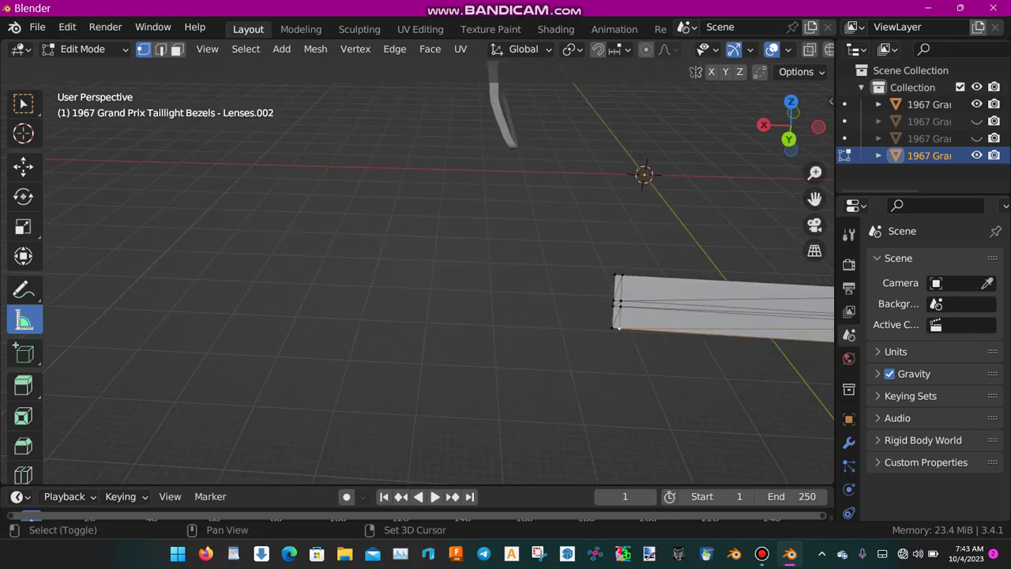
shift+middle_drag(615, 305, 278, 272)
scroll(439, 272, up, 4)
scroll(439, 272, down, 2)
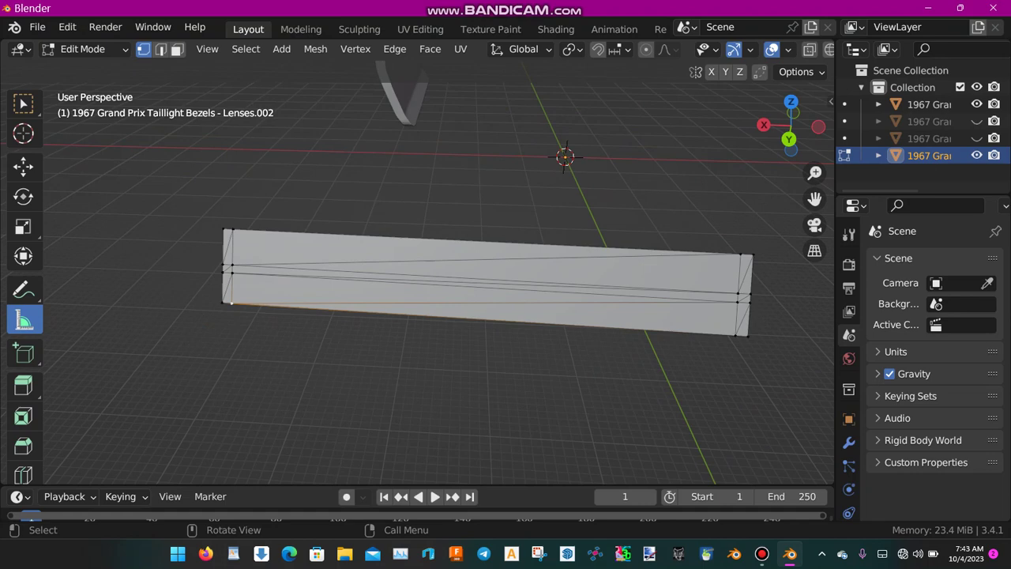
- Delete the vertices at both ends of the lens panel's lower strip, keeping the upper strip
mouse_move(228, 267)
mouse_down()
mouse_move(350, 339)
mouse_move(246, 298)
mouse_move(229, 280)
mouse_up()
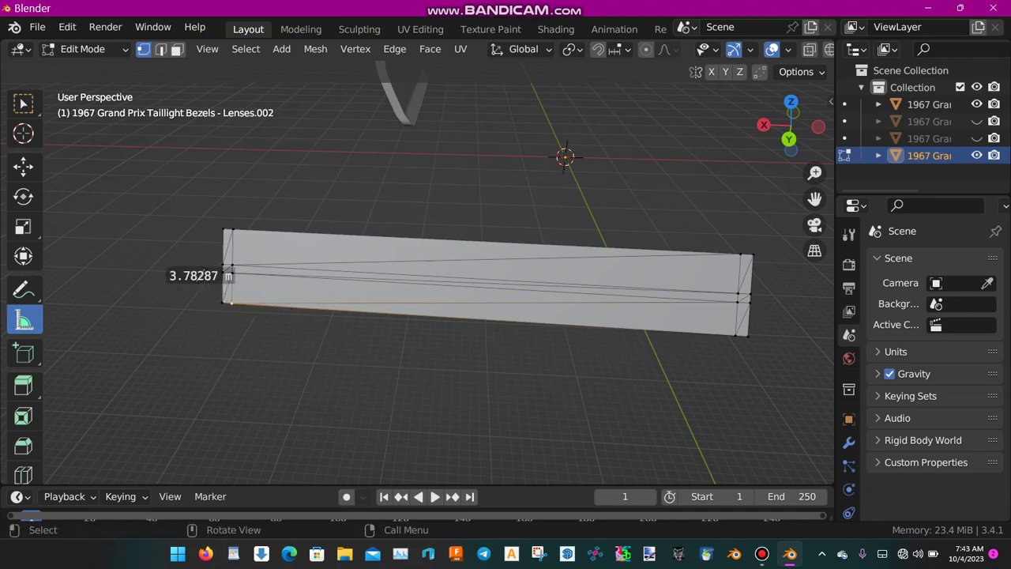
key(x)
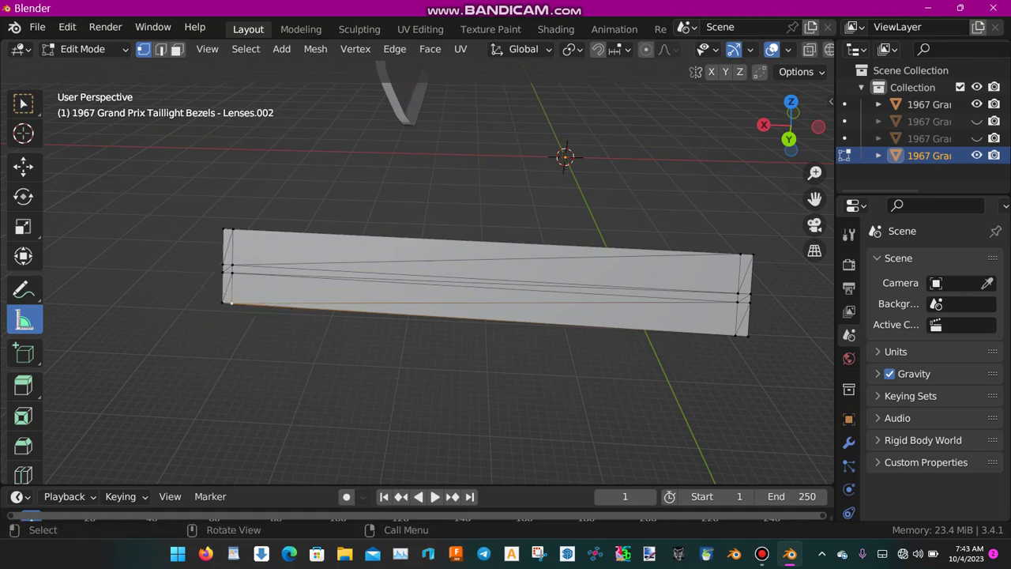
click(23, 104)
shift+drag(263, 331, 221, 270)
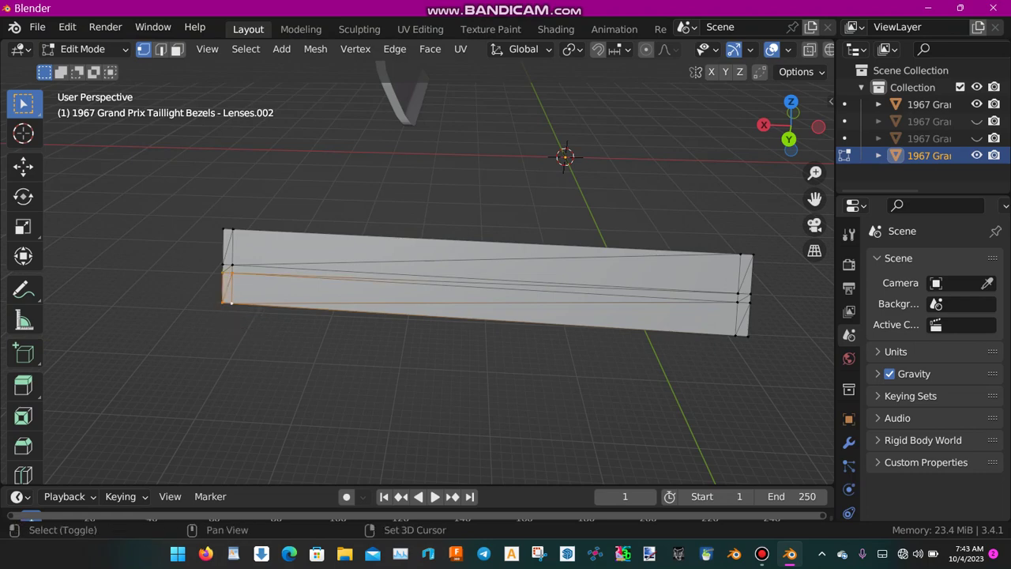
shift+drag(771, 359, 722, 296)
key(x)
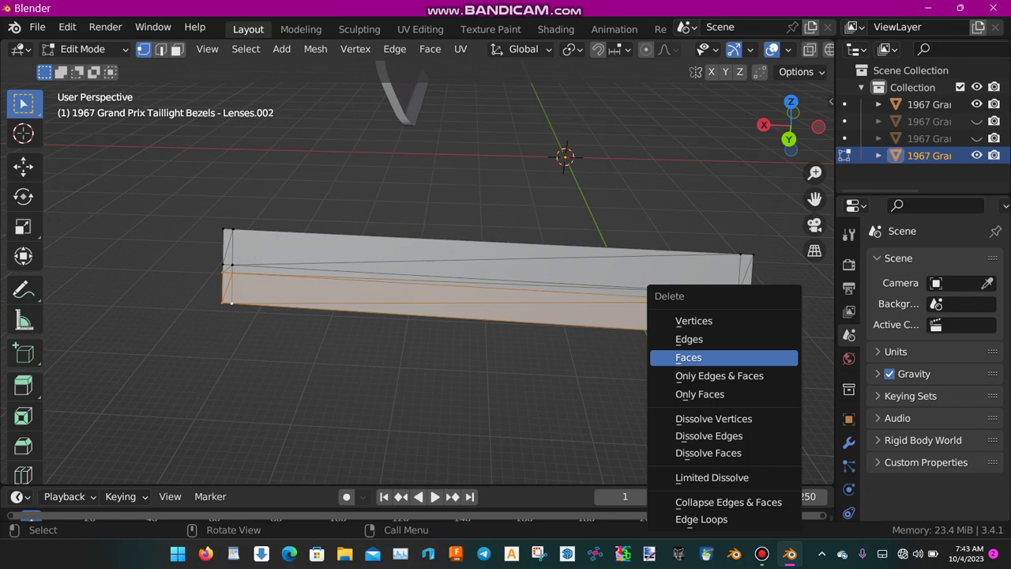
key(Up)
key(Up)
key(Return)
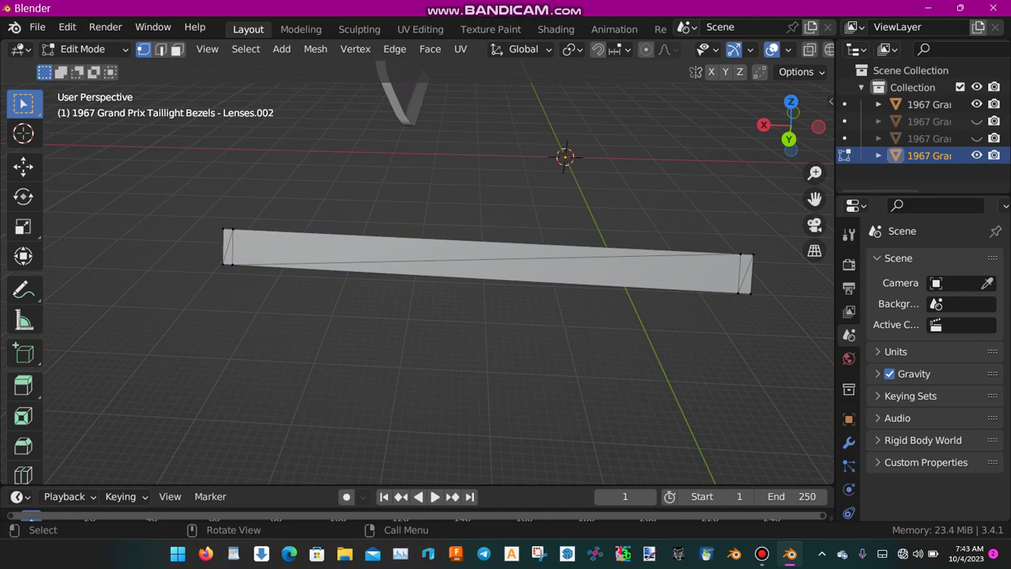
- Unhide the upper bezel and check how the remaining lens strip sits inside it
scroll(438, 271, down, 2)
middle_drag(506, 285, 548, 313)
scroll(439, 283, up, 2)
click(977, 138)
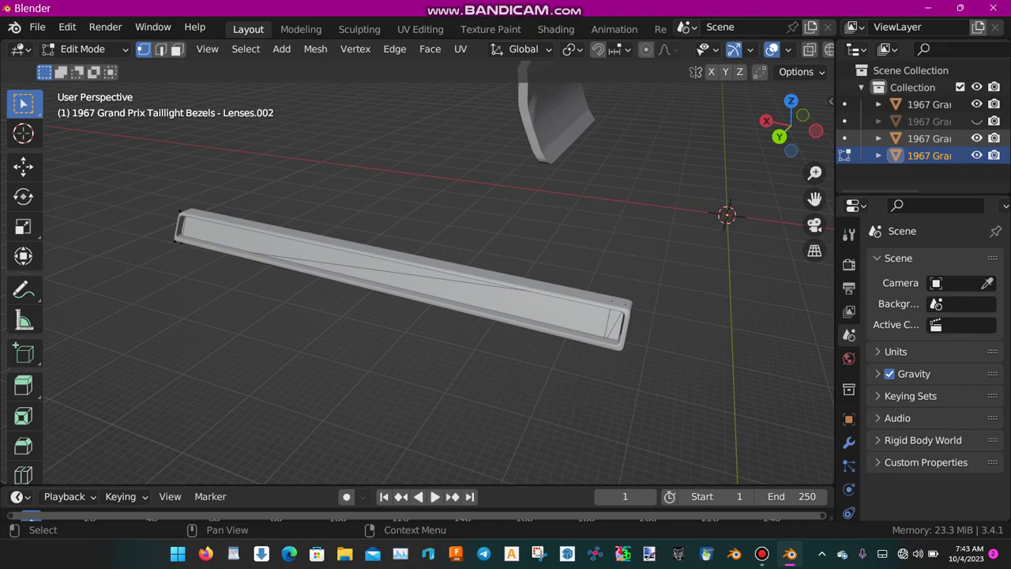
middle_drag(417, 305, 237, 393)
middle_drag(237, 394, 375, 390)
scroll(411, 284, up, 2)
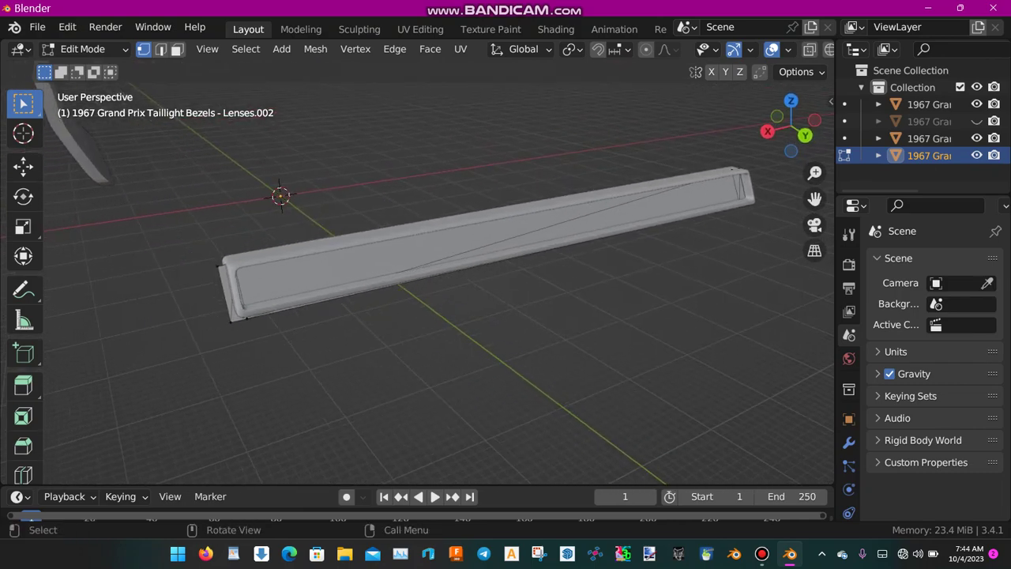
- Slide the lens strip's protruding end vertices inward toward the bezel with Vertex Slide and check the fit from behind
drag(216, 263, 229, 331)
right_click(231, 312)
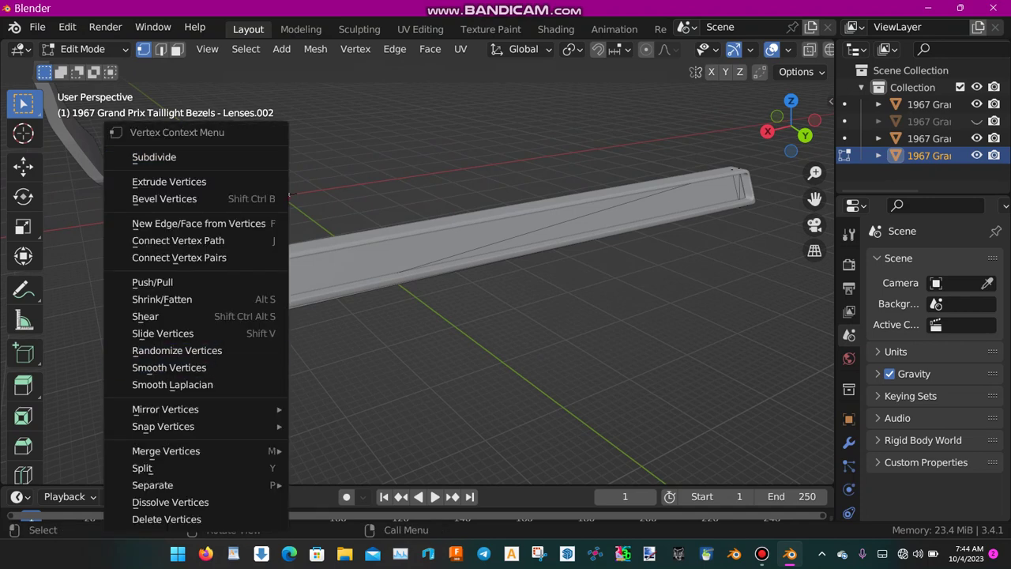
click(166, 333)
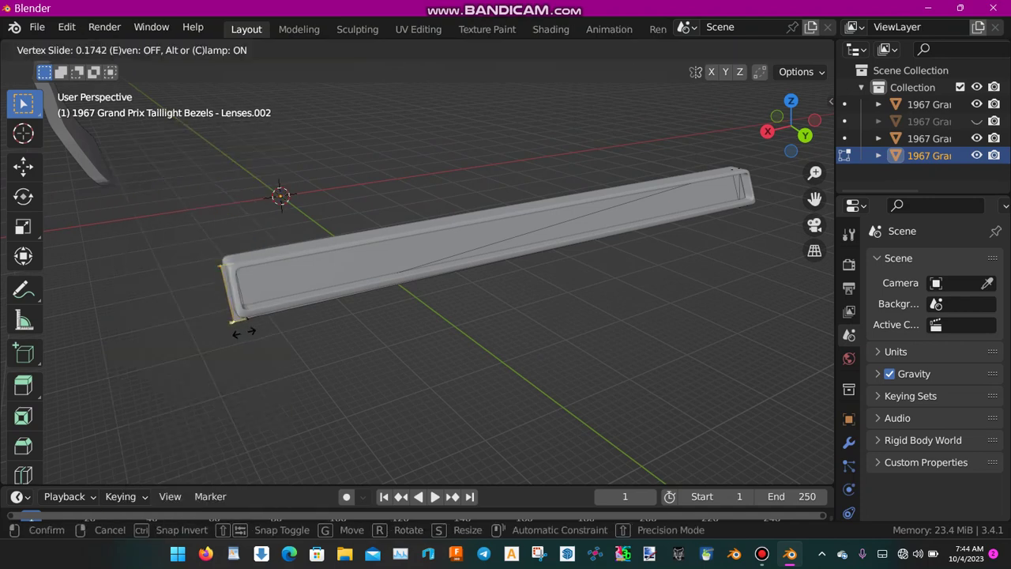
click(254, 330)
middle_drag(254, 329, 459, 311)
middle_drag(606, 323, 542, 291)
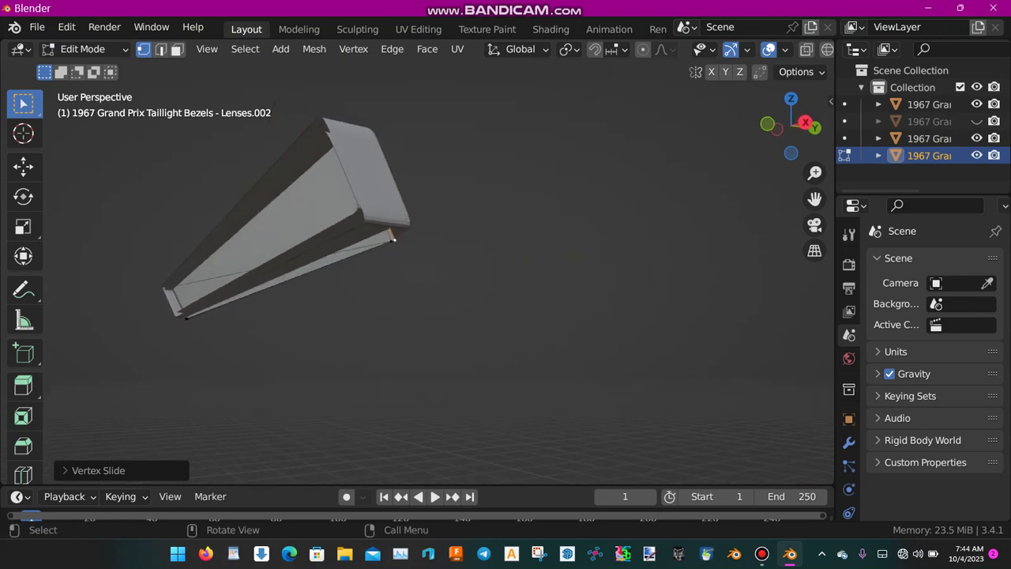
shift+middle_drag(393, 240, 717, 295)
- Switch to the upper bezel's mesh and convert all its triangles to quads, leaving nothing selected
key(Tab)
click(207, 347)
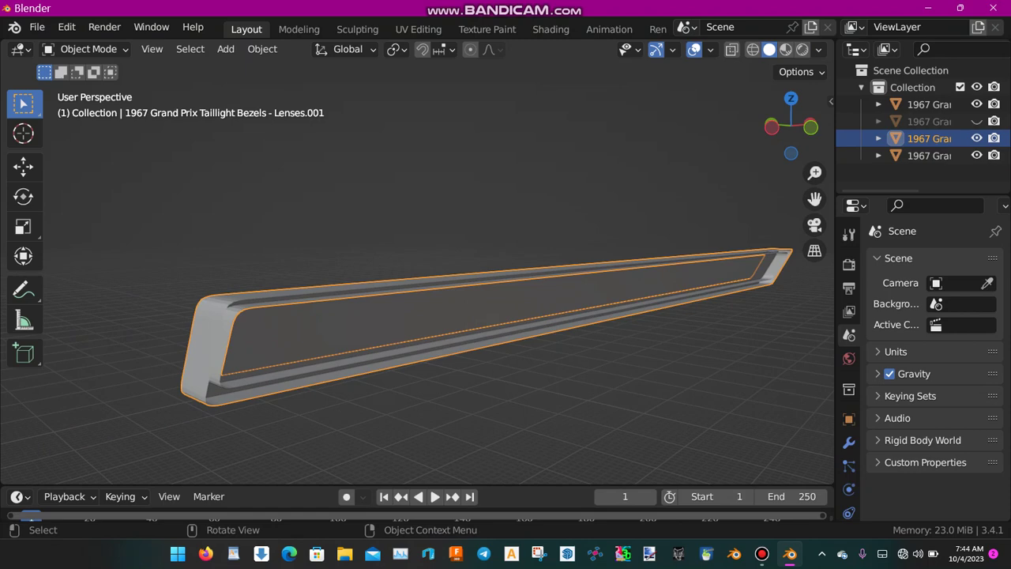
key(Tab)
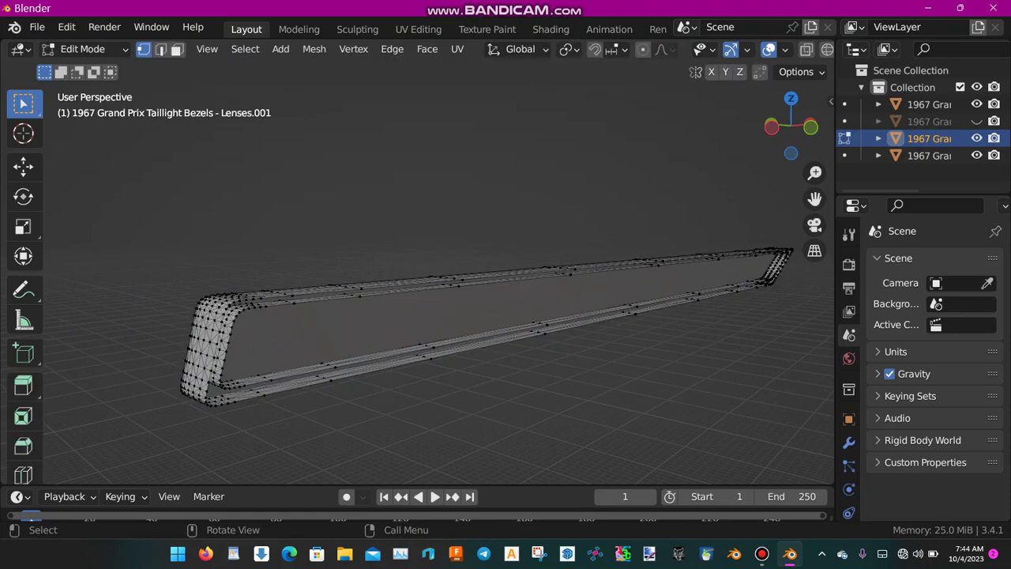
middle_drag(506, 316, 561, 316)
middle_drag(332, 316, 289, 316)
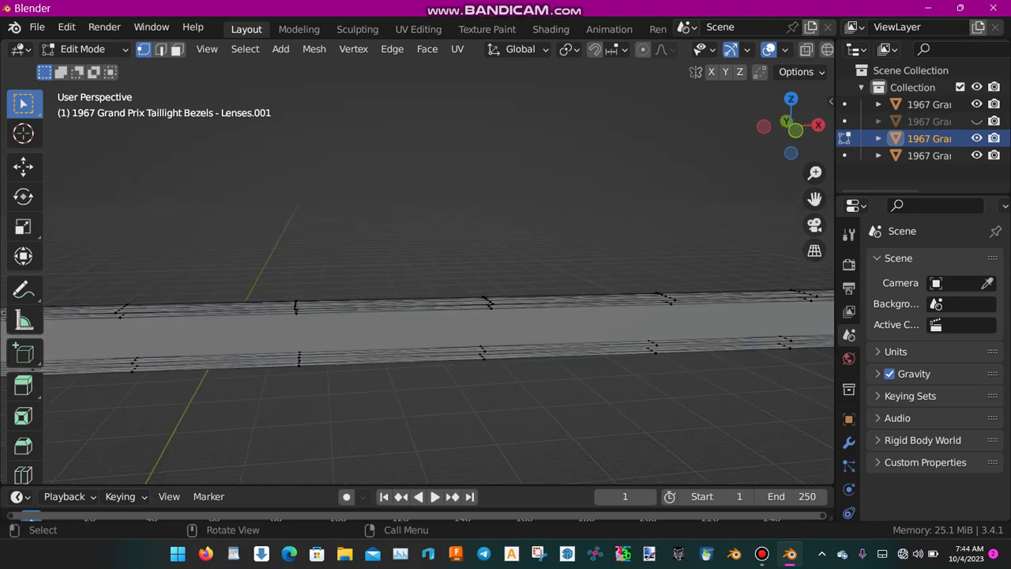
key(a)
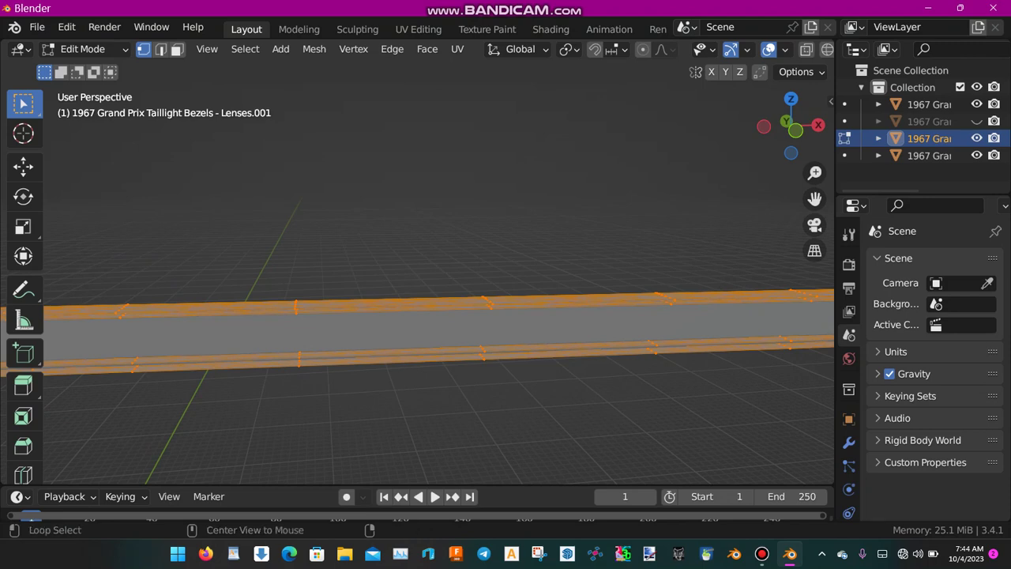
key(alt+j)
scroll(437, 300, down, 3)
mouse_move(427, 316)
middle_down()
mouse_move(438, 322)
mouse_move(417, 300)
middle_up()
key(alt+a)
scroll(438, 300, up, 6)
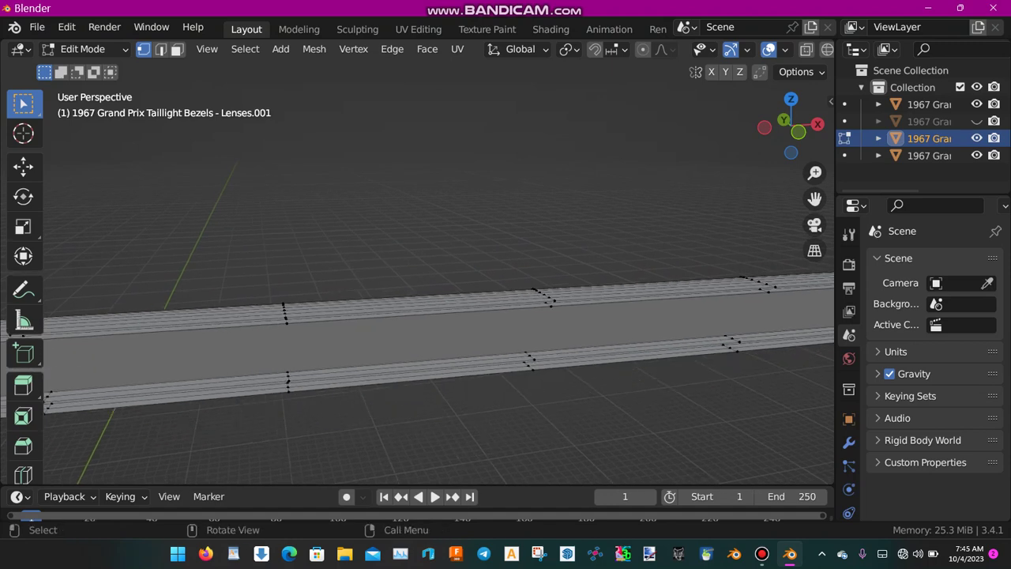
- Fill a face across the upper bezel's open back between two pairs of opposite rim vertices near its middle
click(288, 391)
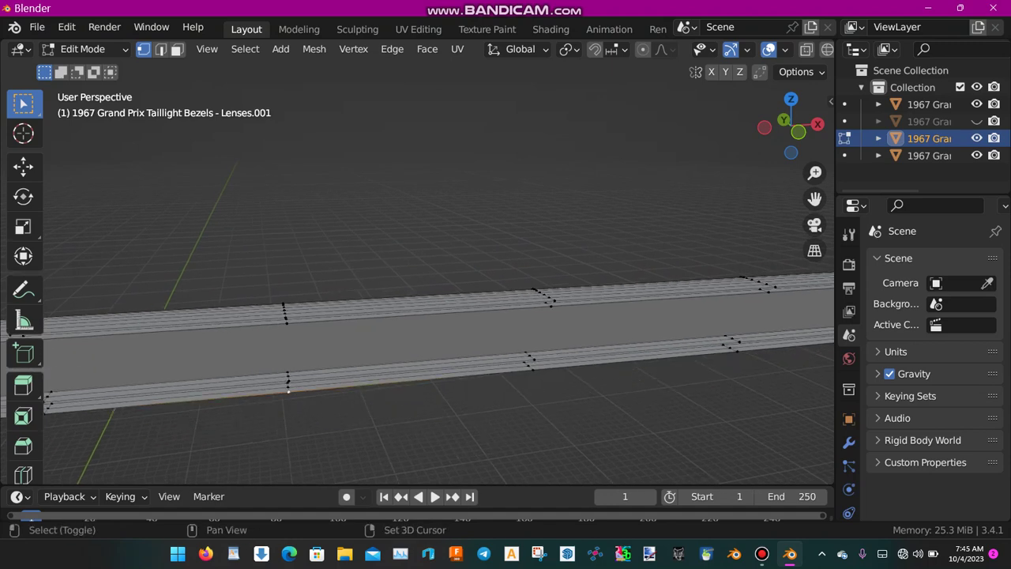
shift+middle_drag(289, 391, 377, 399)
shift+middle_drag(377, 399, 302, 337)
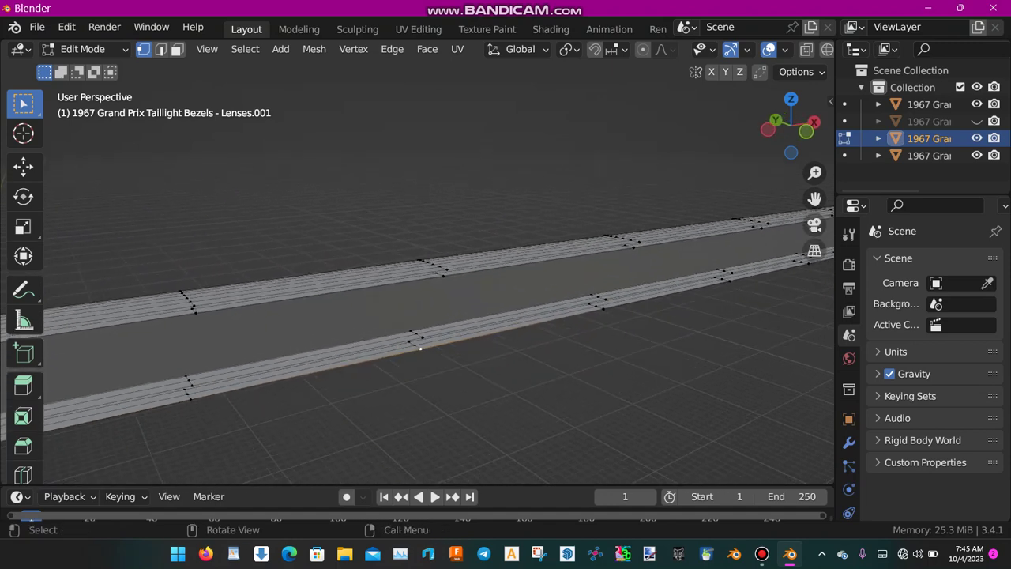
shift+middle_drag(380, 379, 355, 416)
shift+middle_drag(396, 385, 478, 349)
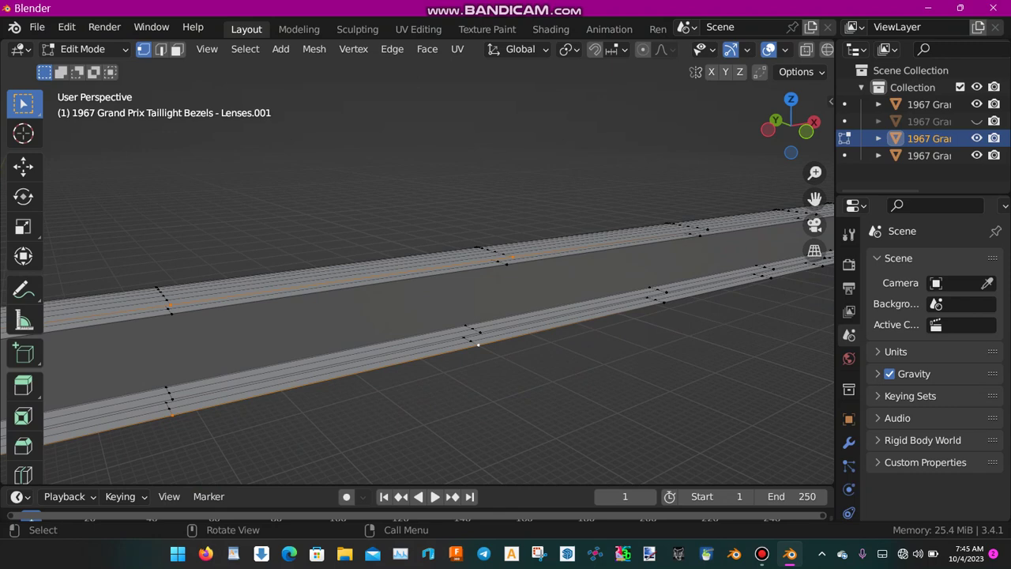
key(f)
middle_drag(442, 348, 378, 366)
- Continue filling faces across the bezel's open back from the new face's end edge toward the far corner
click(416, 350)
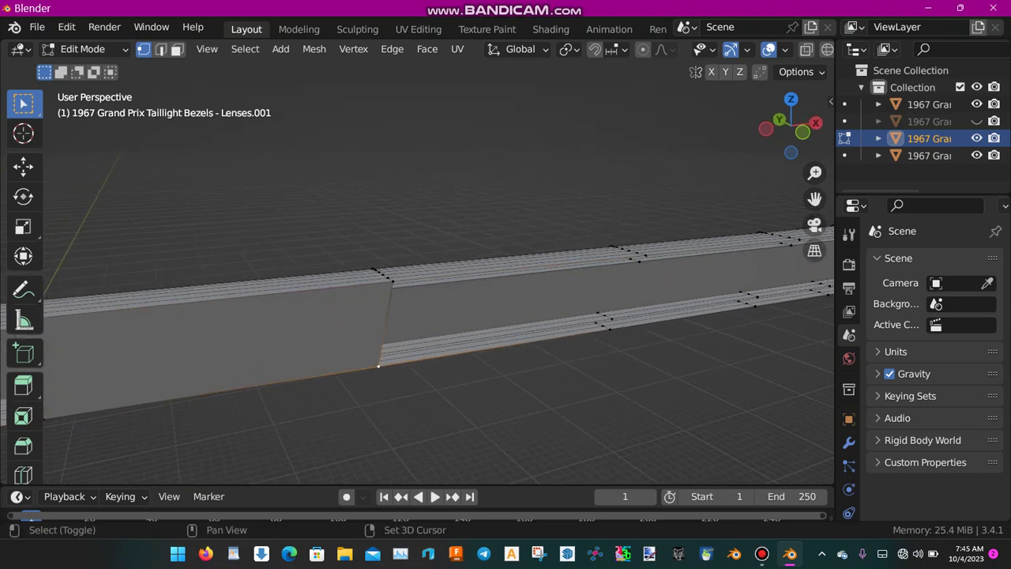
shift+click(392, 281)
scroll(393, 282, down, 1)
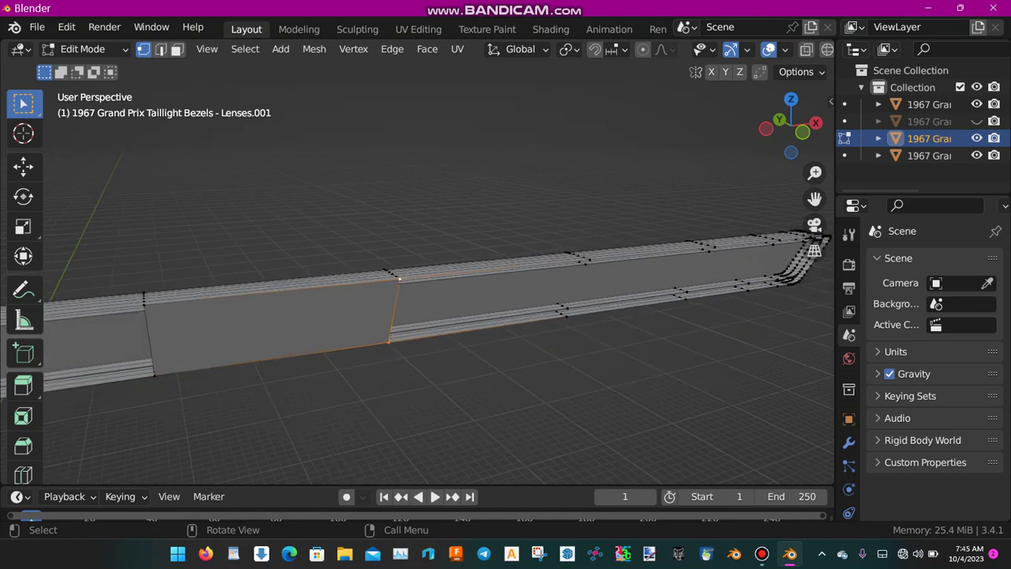
middle_drag(393, 281, 275, 313)
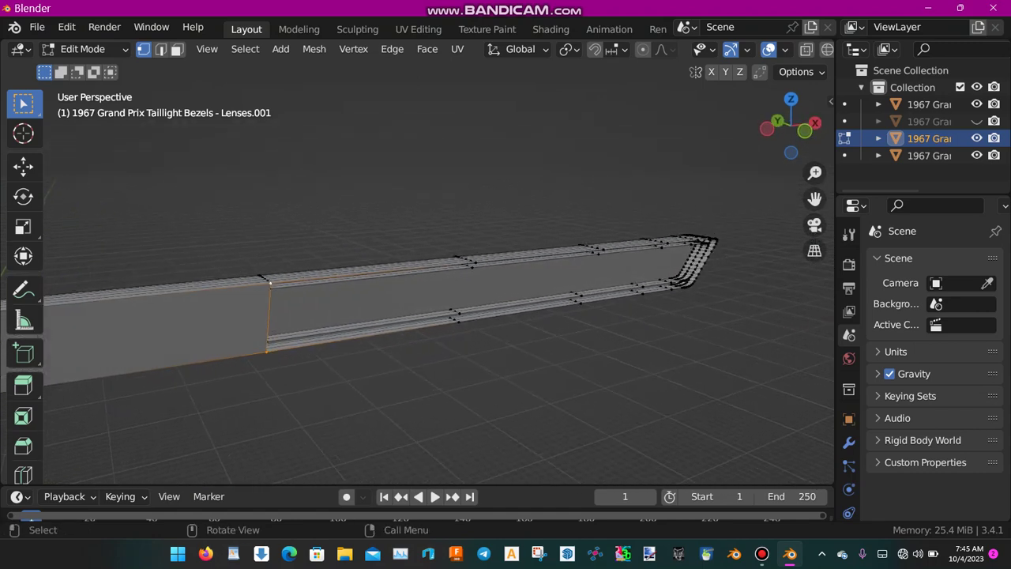
key(f)
key(f)
key(f)
key(f)
key(f)
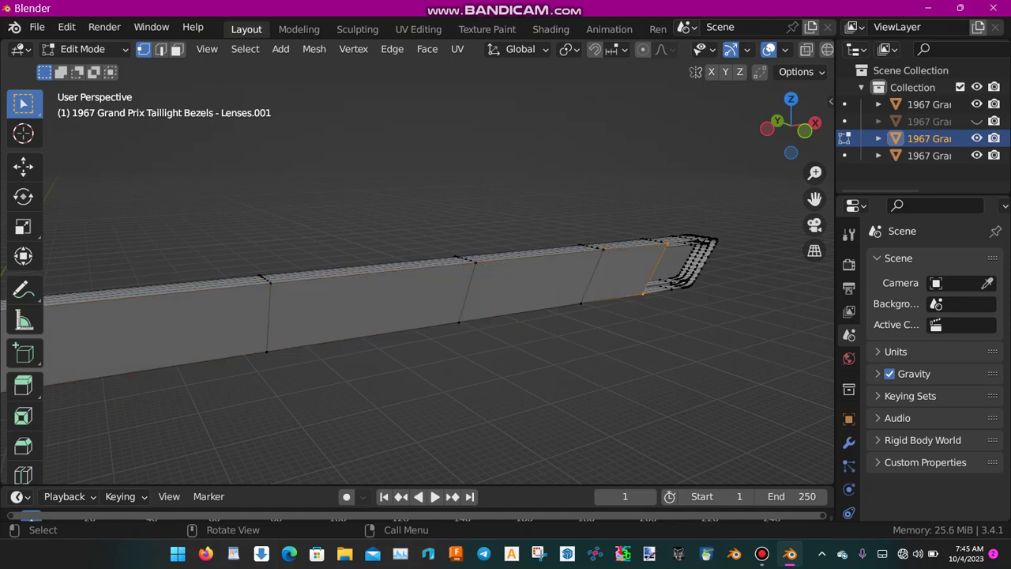
- Fill the remaining faces across the upper bezel's open back up to its slanted far end
key(f)
key(f)
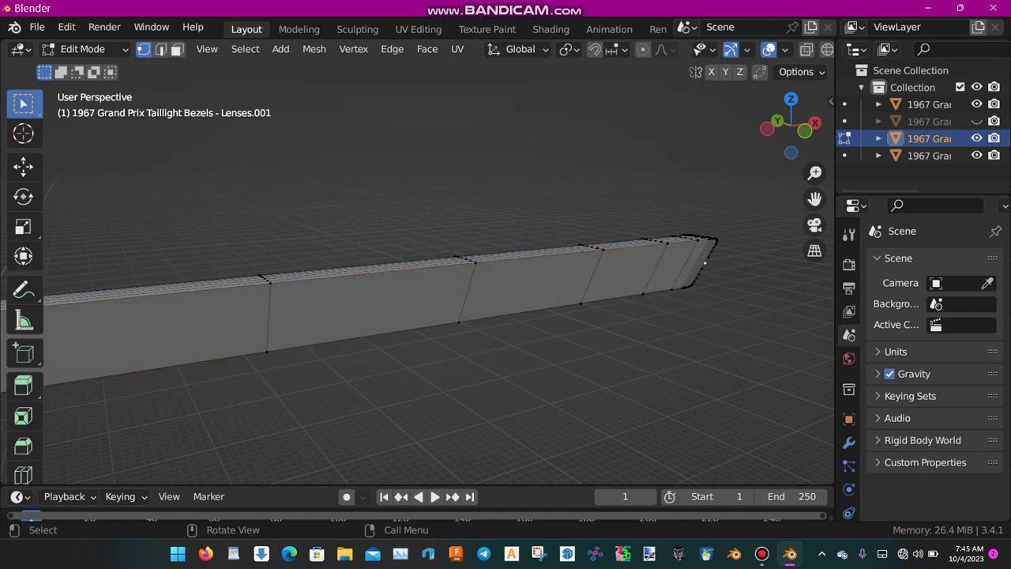
- Fill the rest of the bezel's back from the first face's other edge to the rounded end, and return to Object Mode with nothing selected
shift+middle_drag(395, 332, 627, 290)
click(322, 333)
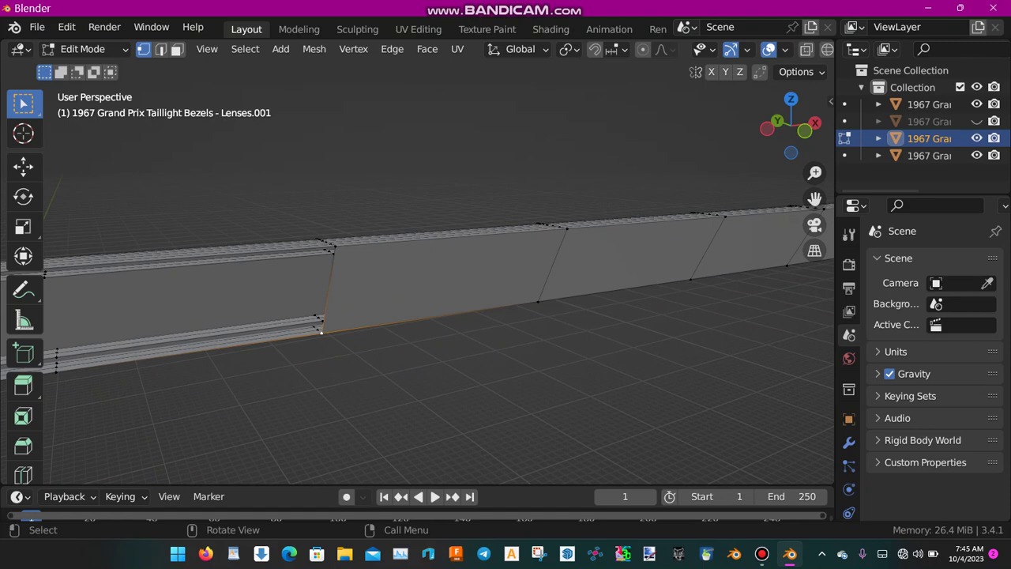
shift+click(335, 246)
shift+middle_drag(335, 246, 570, 211)
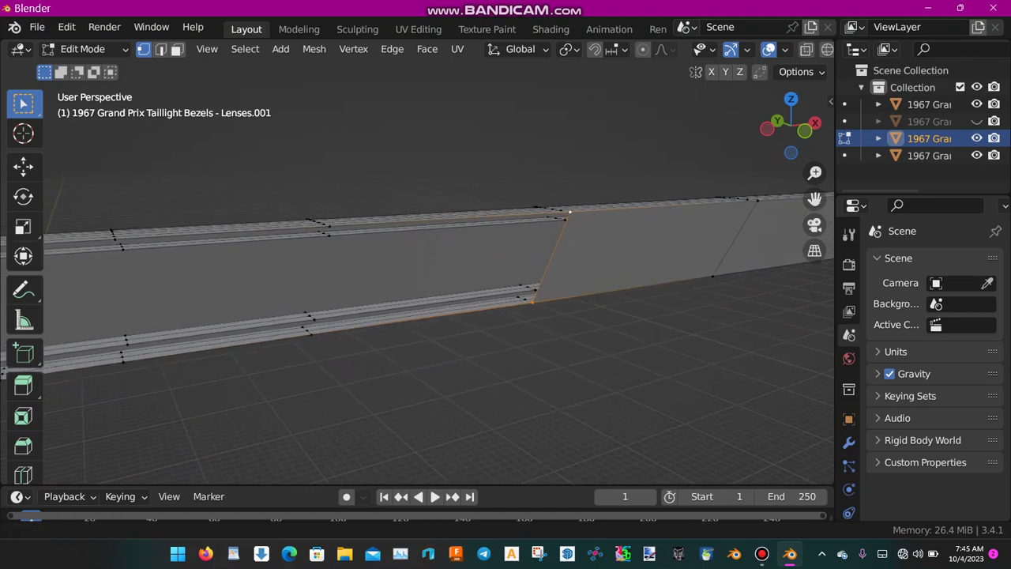
scroll(417, 284, down, 3)
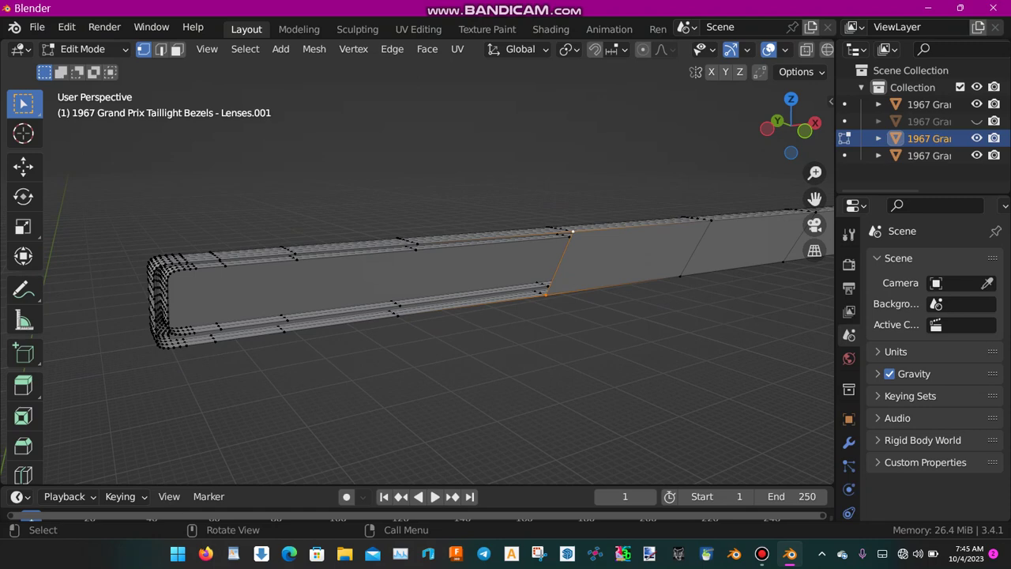
key(f)
key(f)
key(f)
key(f)
key(f)
key(f)
key(f)
key(f)
key(f)
key(f)
key(f)
key(f)
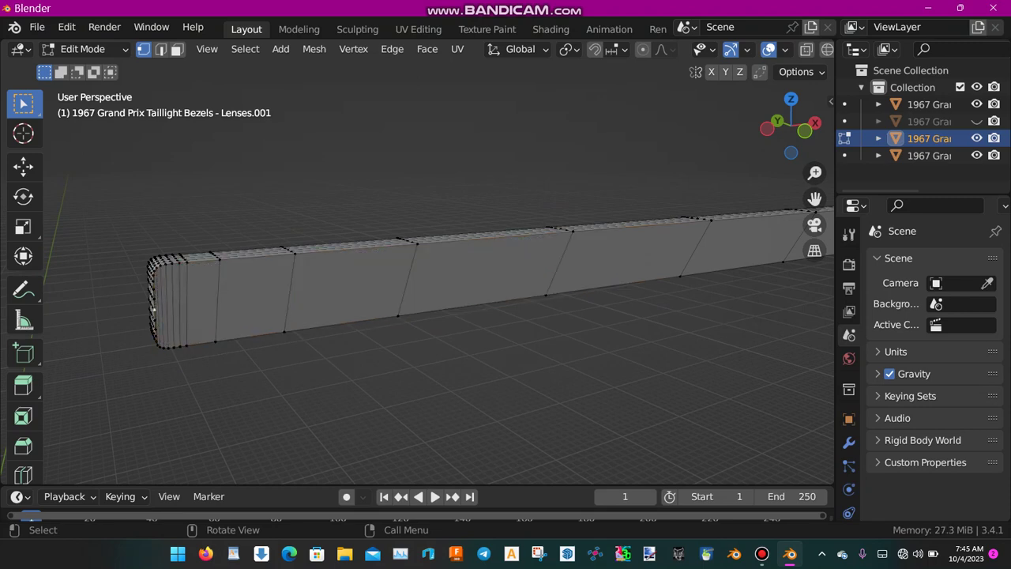
key(Tab)
key(alt+a)
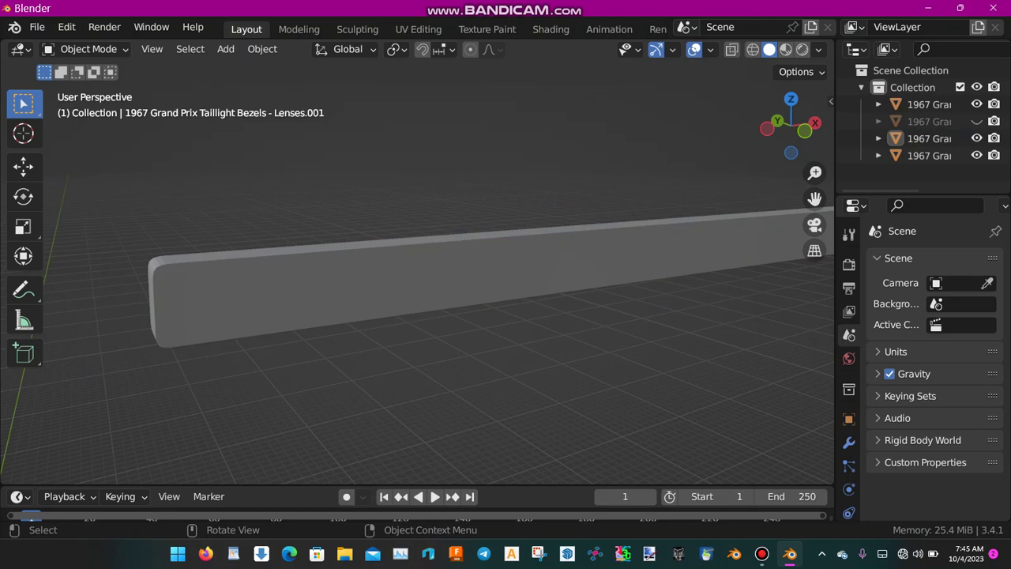
- Examine the upper bezel from the front and behind to check the newly closed back along its full length
scroll(438, 280, down, 2)
middle_drag(438, 281, 553, 285)
shift+middle_drag(442, 300, 320, 273)
shift+middle_drag(443, 276, 449, 281)
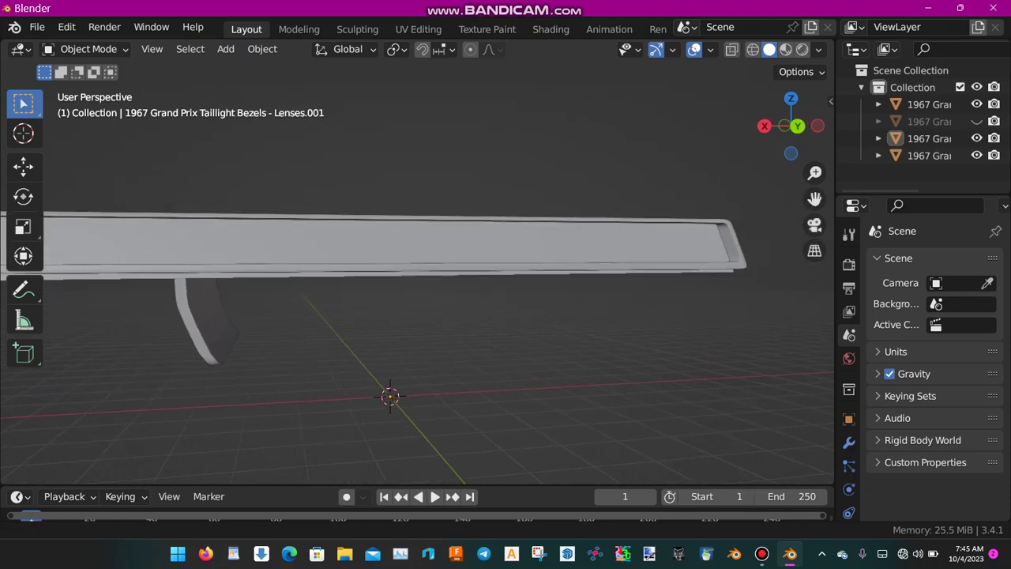
middle_drag(545, 292, 577, 303)
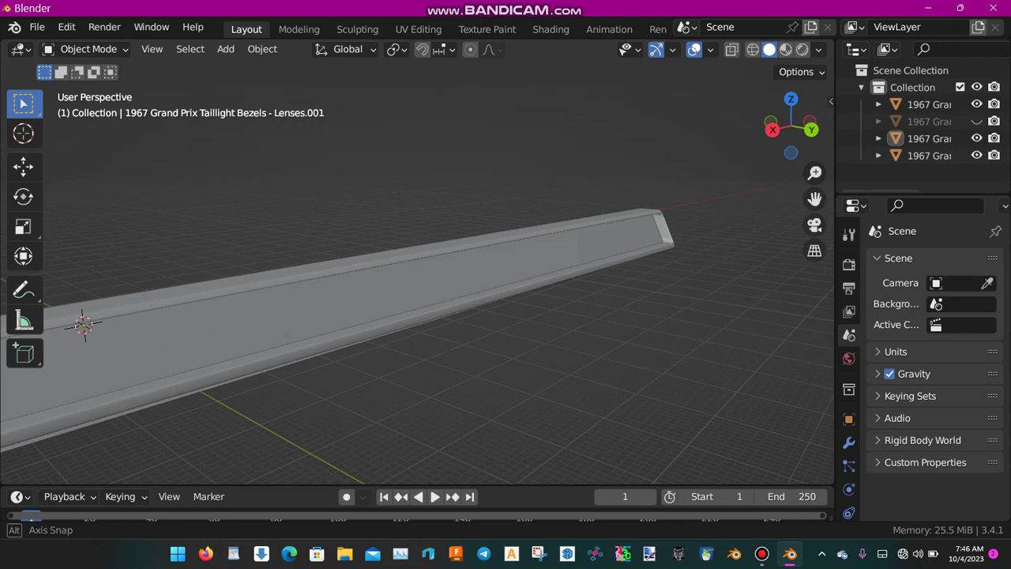
scroll(506, 285, down, 1)
shift+middle_drag(442, 300, 569, 273)
middle_drag(505, 277, 142, 276)
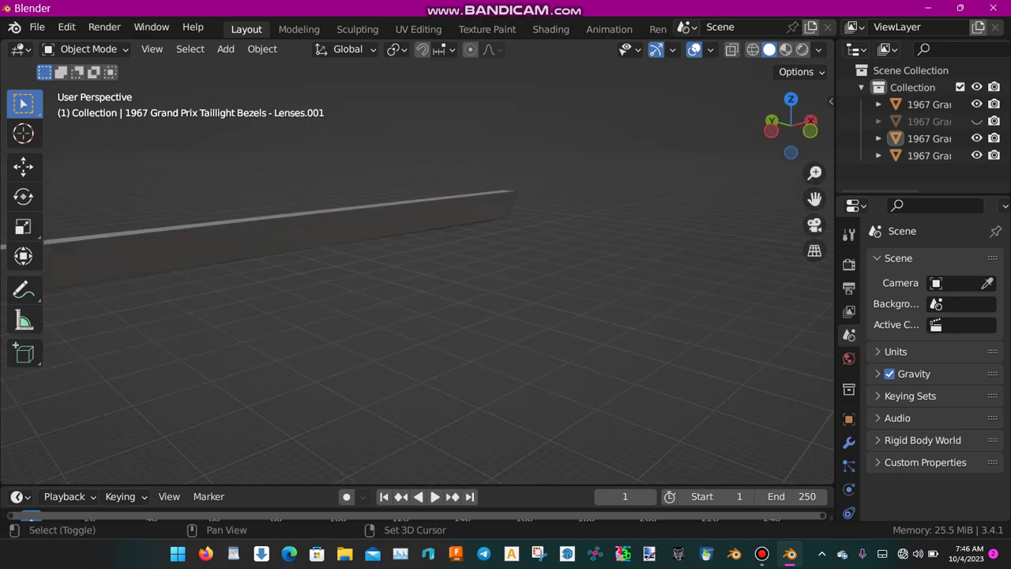
scroll(417, 262, down, 2)
shift+middle_drag(379, 277, 539, 316)
mouse_move(442, 285)
middle_down()
mouse_move(474, 300)
mouse_move(458, 273)
middle_up()
scroll(417, 266, up, 2)
scroll(417, 267, up, 2)
scroll(417, 267, down, 1)
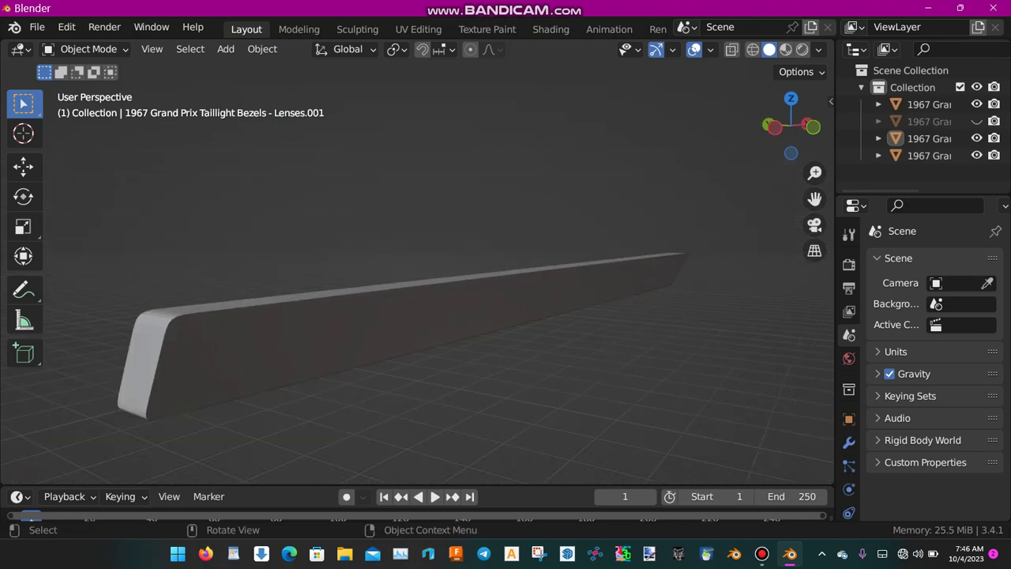
scroll(417, 267, down, 1)
middle_drag(443, 285, 466, 259)
middle_drag(379, 316, 324, 316)
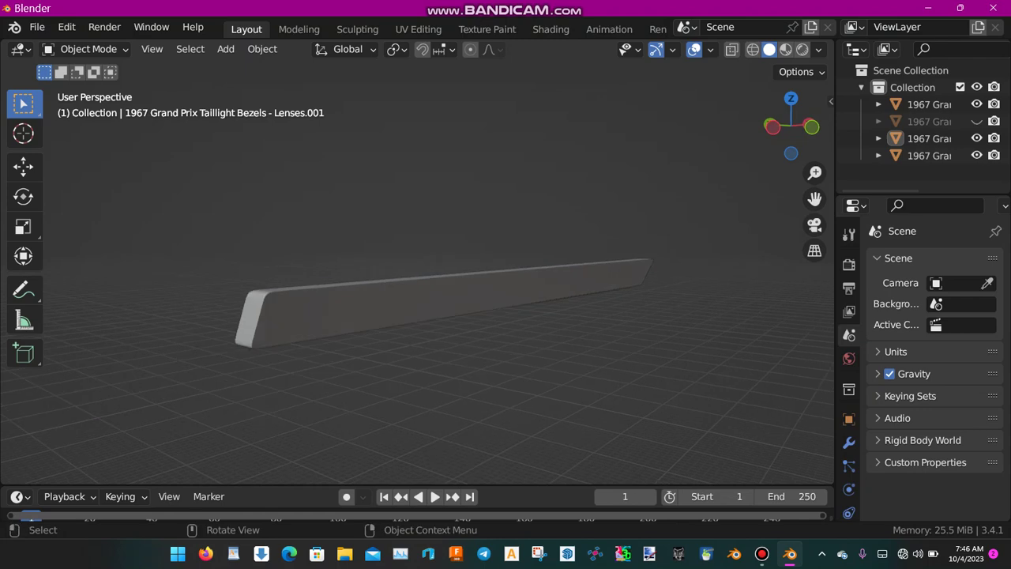
- Inspect the finished bezel's recessed front, both ends and back from several angles alongside the neighbouring part
middle_drag(474, 284, 558, 257)
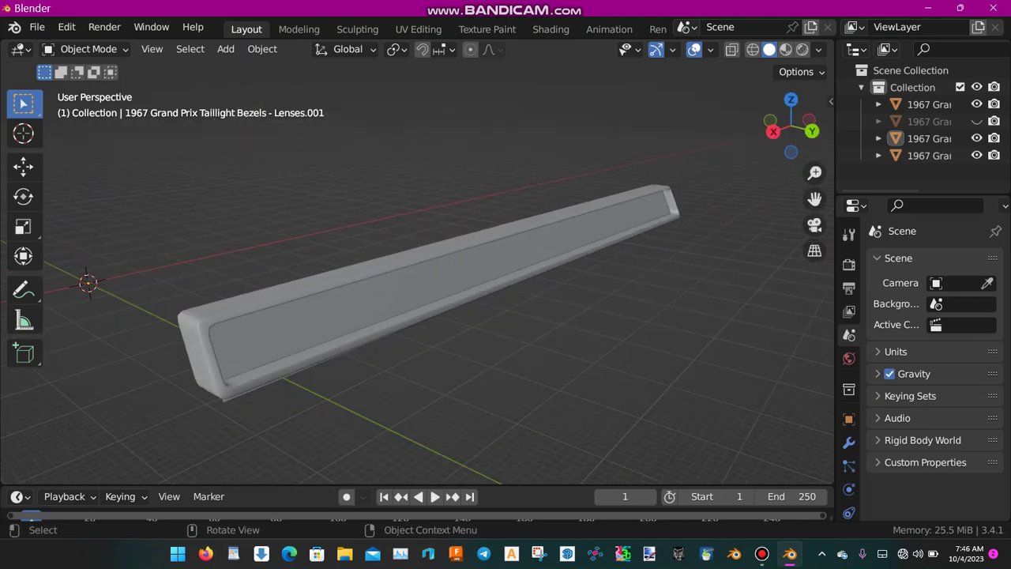
mouse_move(506, 285)
middle_down()
mouse_move(411, 277)
mouse_move(494, 285)
middle_up()
middle_drag(426, 285, 555, 290)
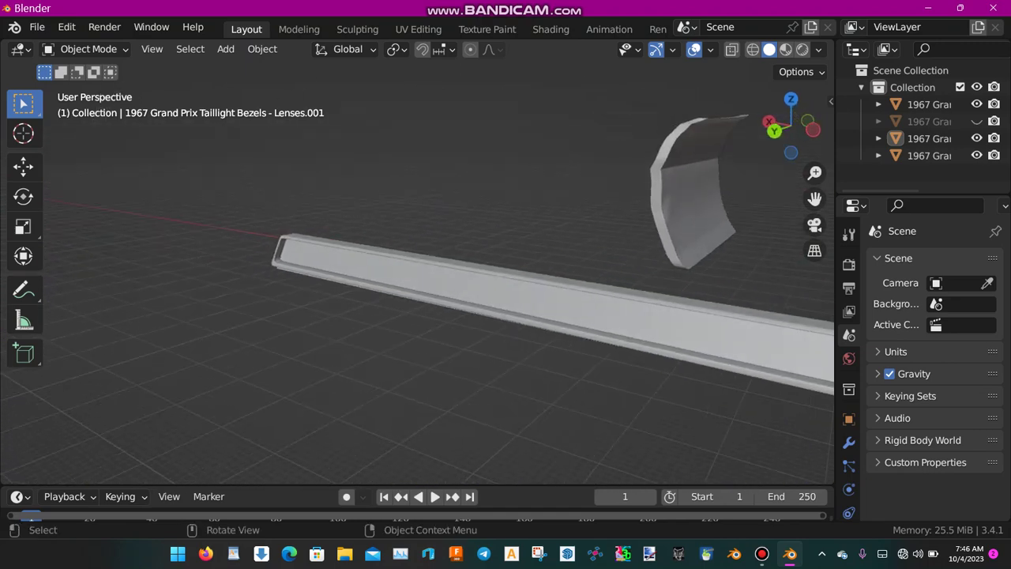
shift+middle_drag(565, 344, 463, 403)
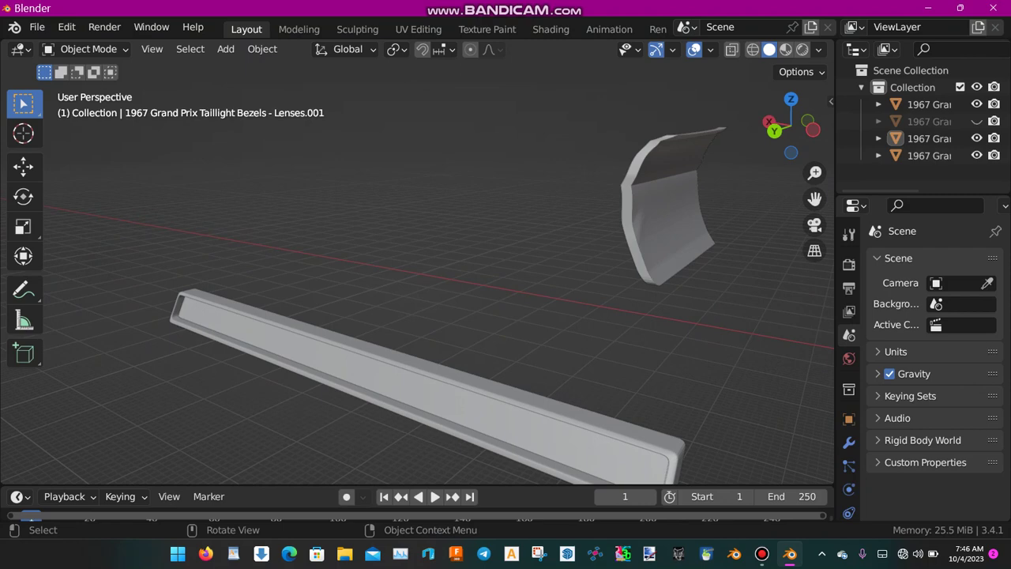
middle_drag(475, 339, 554, 343)
middle_drag(505, 316, 462, 316)
scroll(531, 346, up, 2)
mouse_move(585, 343)
middle_down()
mouse_move(600, 356)
mouse_move(585, 343)
middle_up()
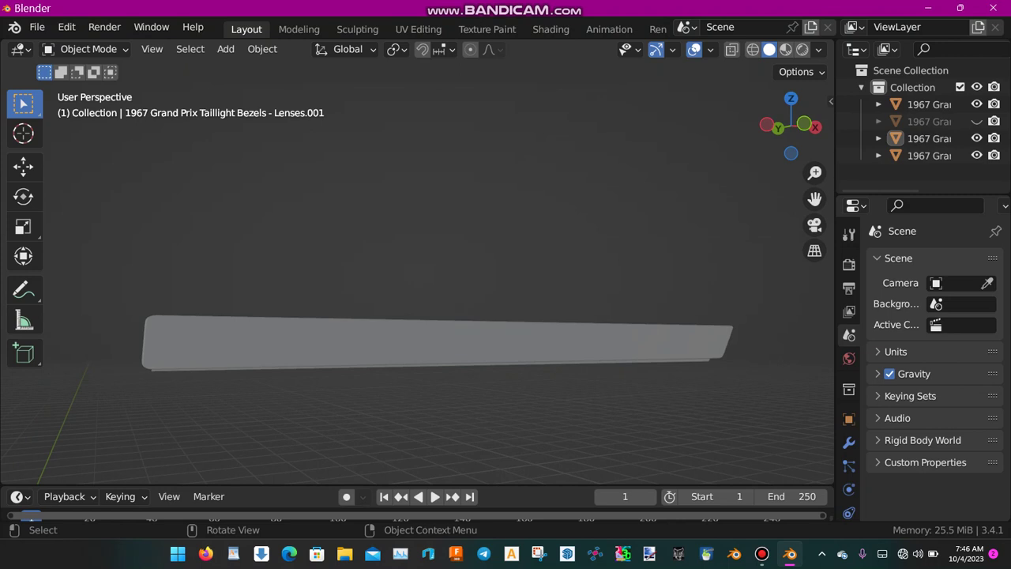
middle_drag(474, 332, 695, 357)
middle_drag(553, 348, 583, 332)
middle_drag(395, 309, 403, 308)
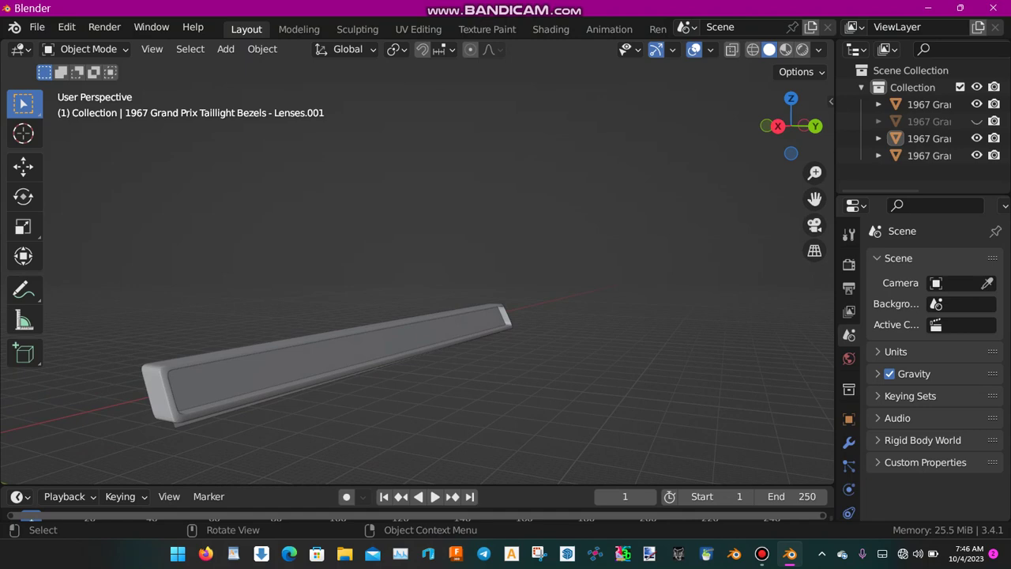
middle_drag(395, 308, 385, 325)
shift+middle_drag(332, 356, 435, 261)
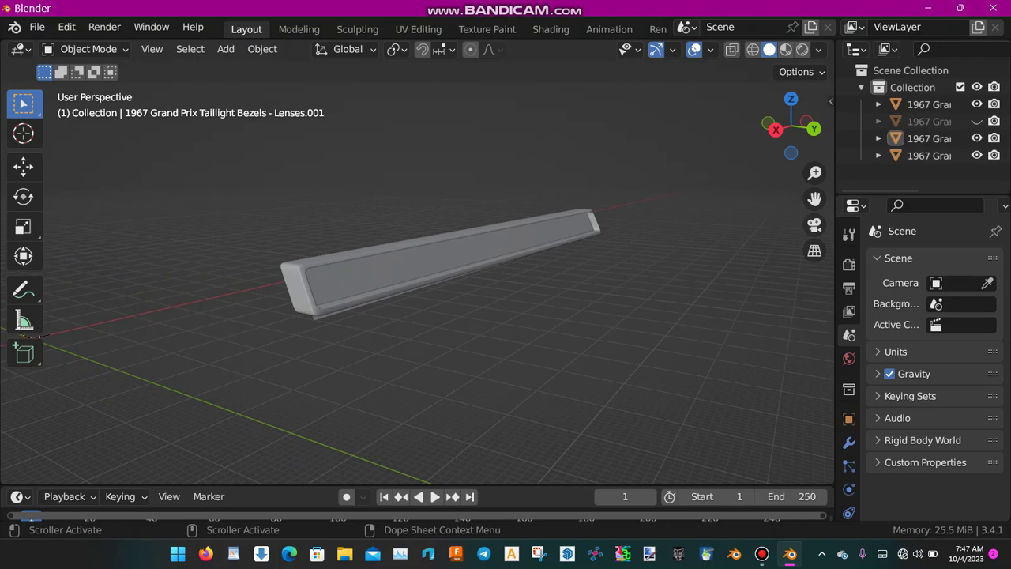
middle_drag(395, 316, 609, 288)
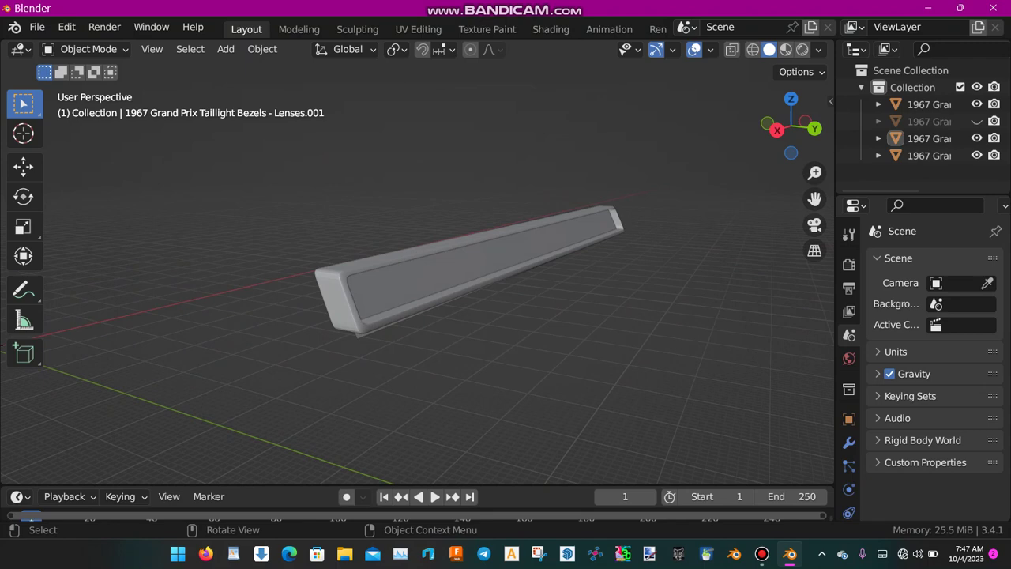
middle_drag(506, 284, 482, 283)
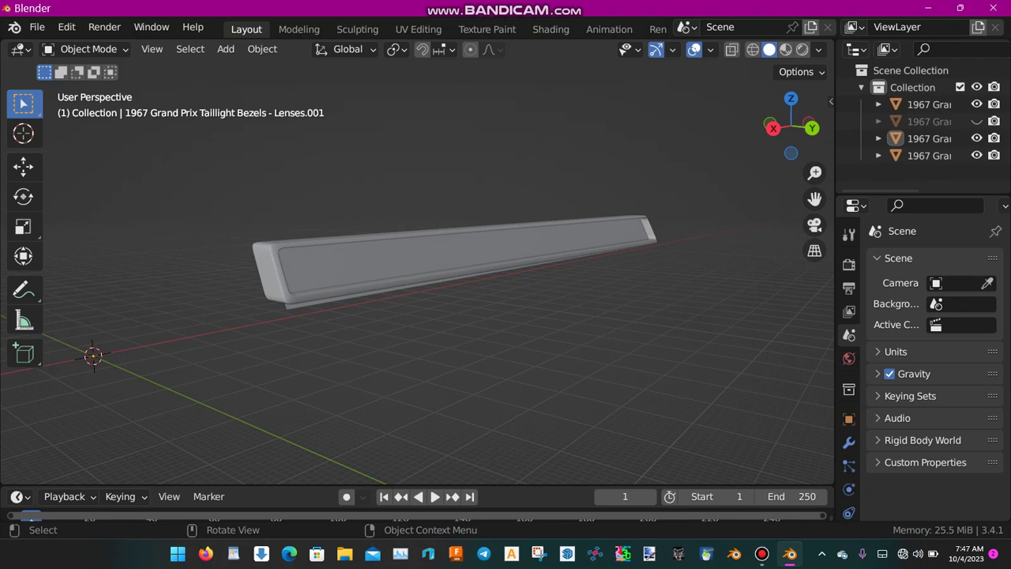
middle_drag(505, 285, 476, 307)
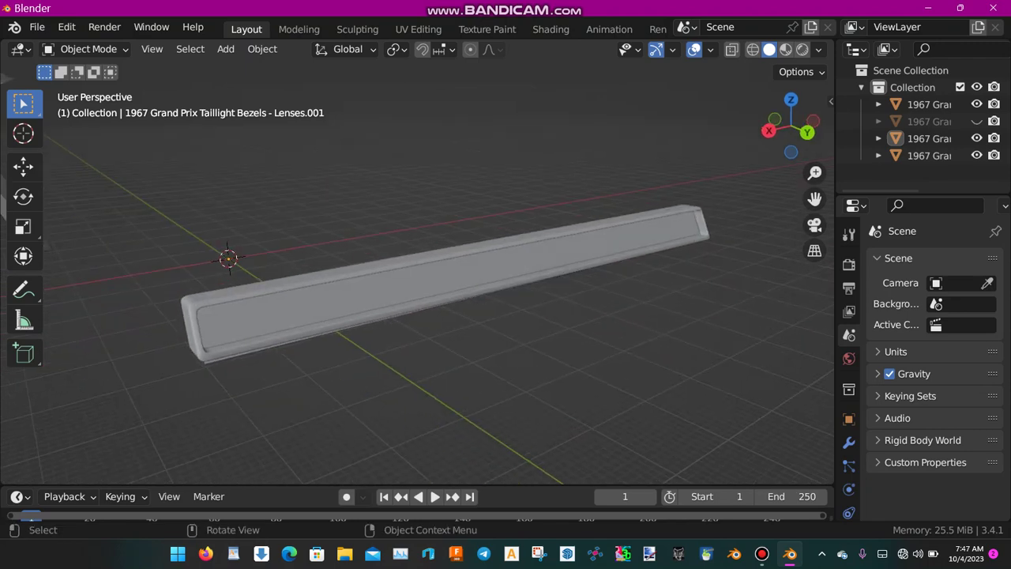
middle_drag(442, 301, 537, 310)
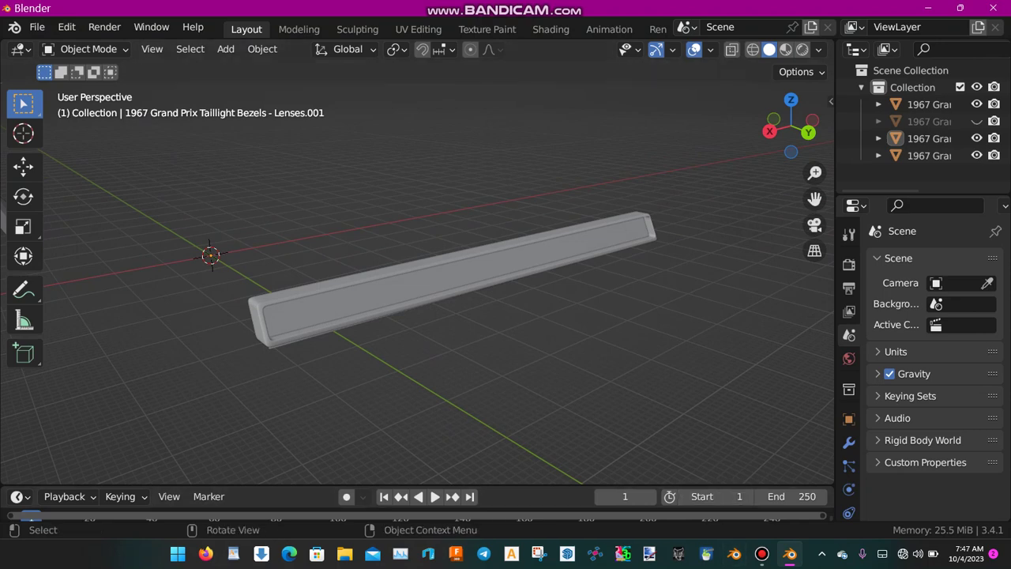
mouse_move(763, 553)
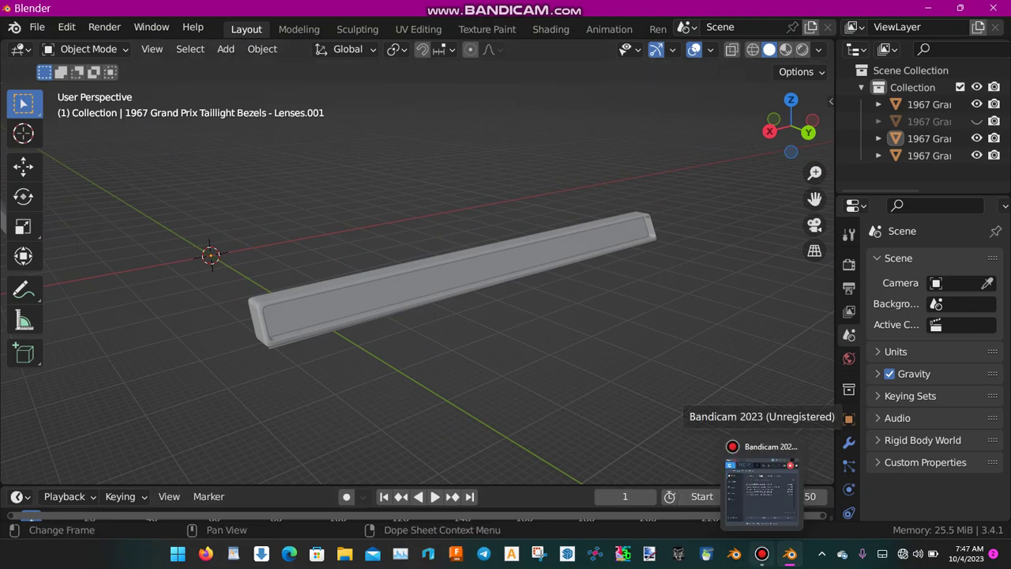